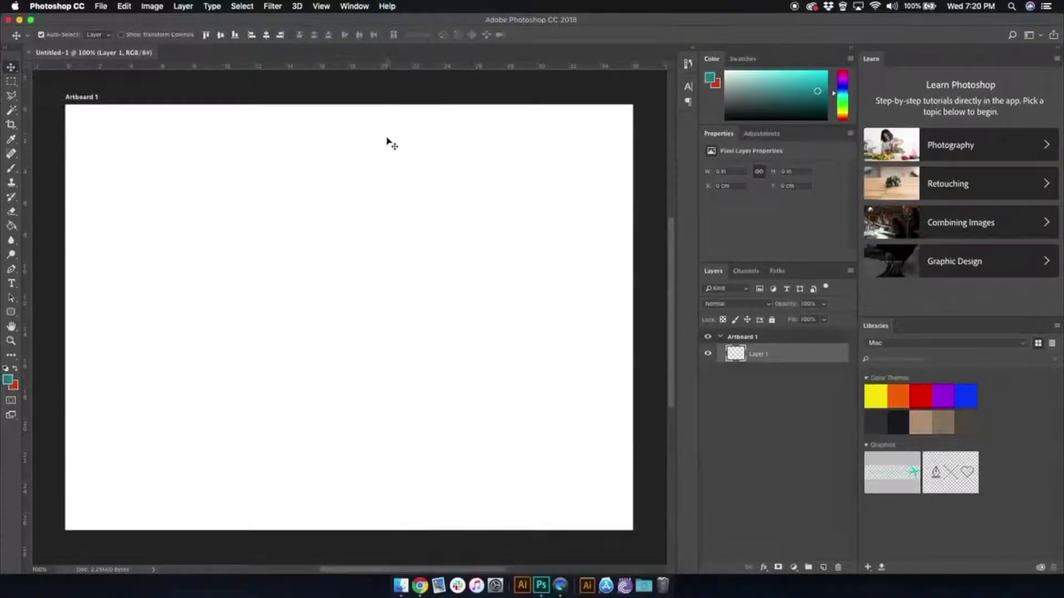
- Add a guide layout of 8 columns and 8 rows to the selected artboard
click(323, 6)
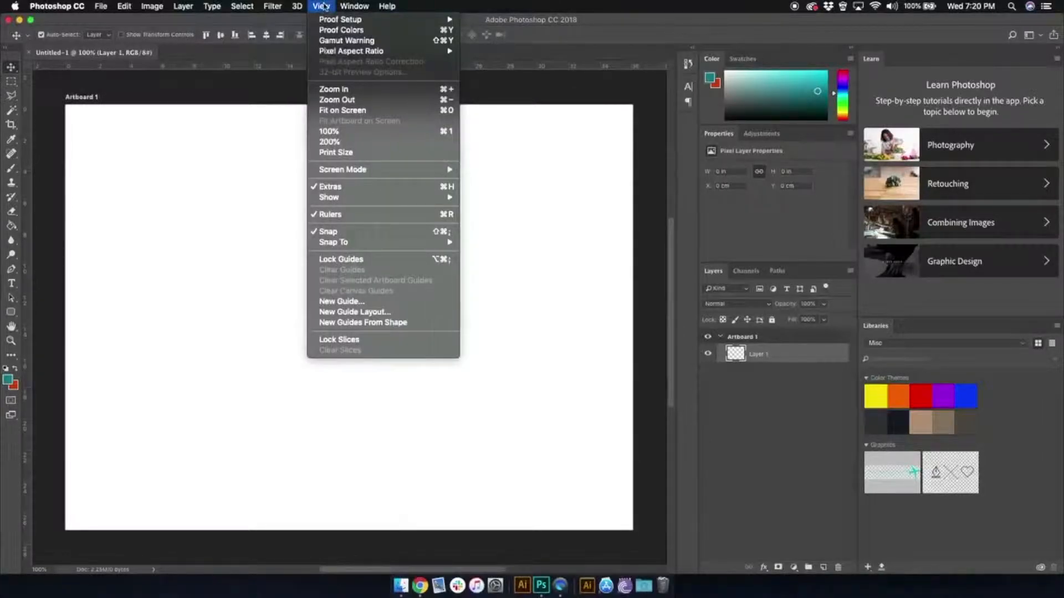
click(370, 315)
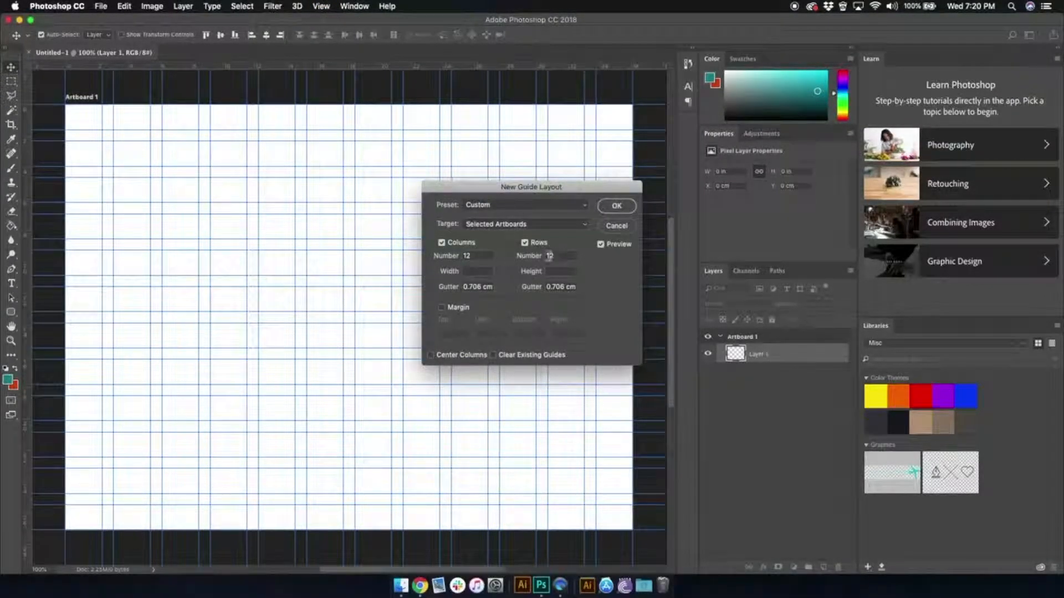
click(441, 243)
click(524, 243)
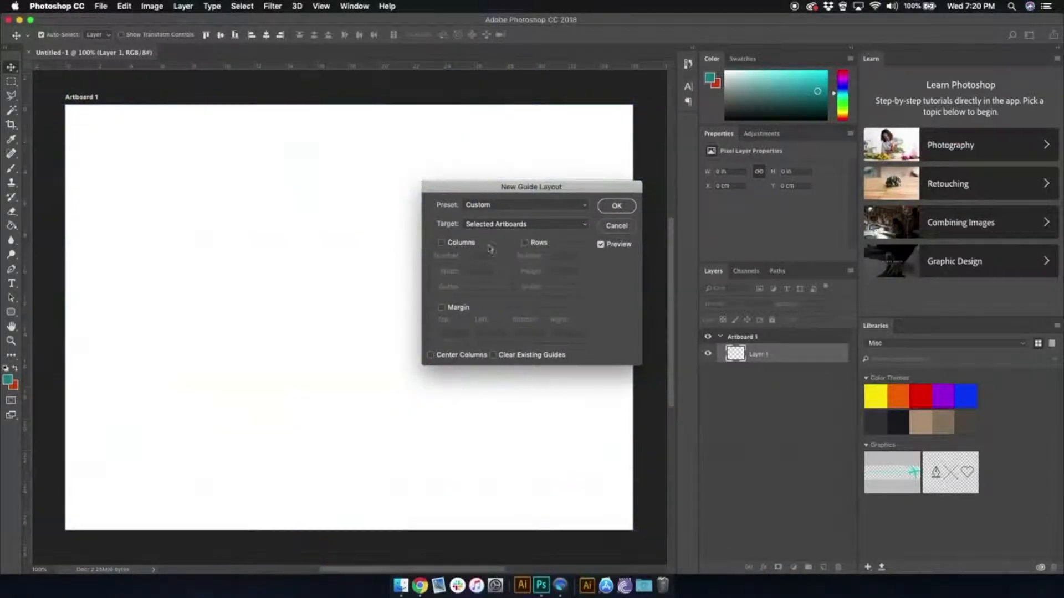
click(442, 243)
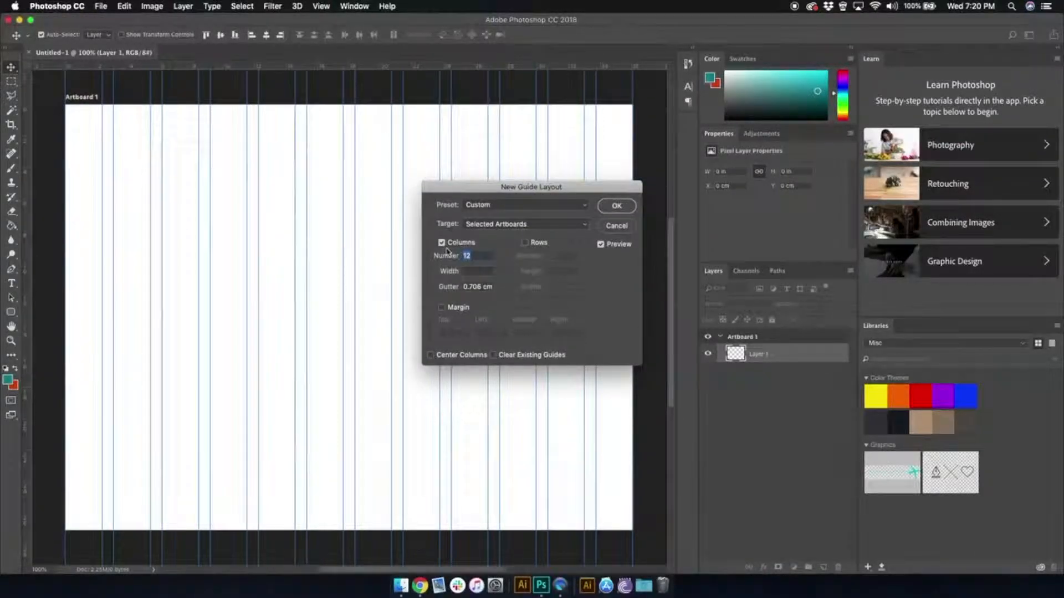
text(8)
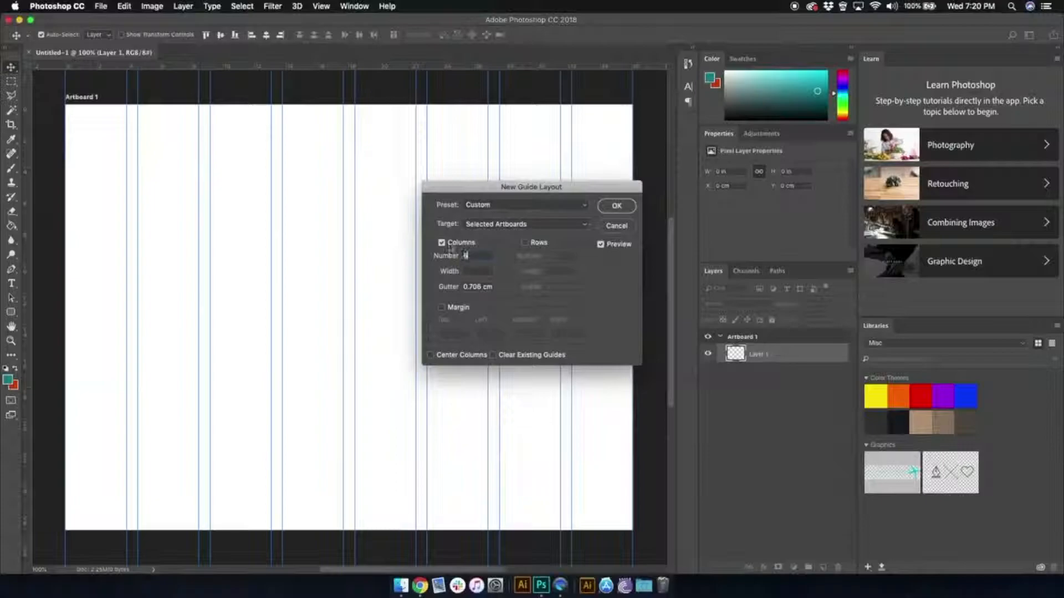
click(536, 243)
text(8)
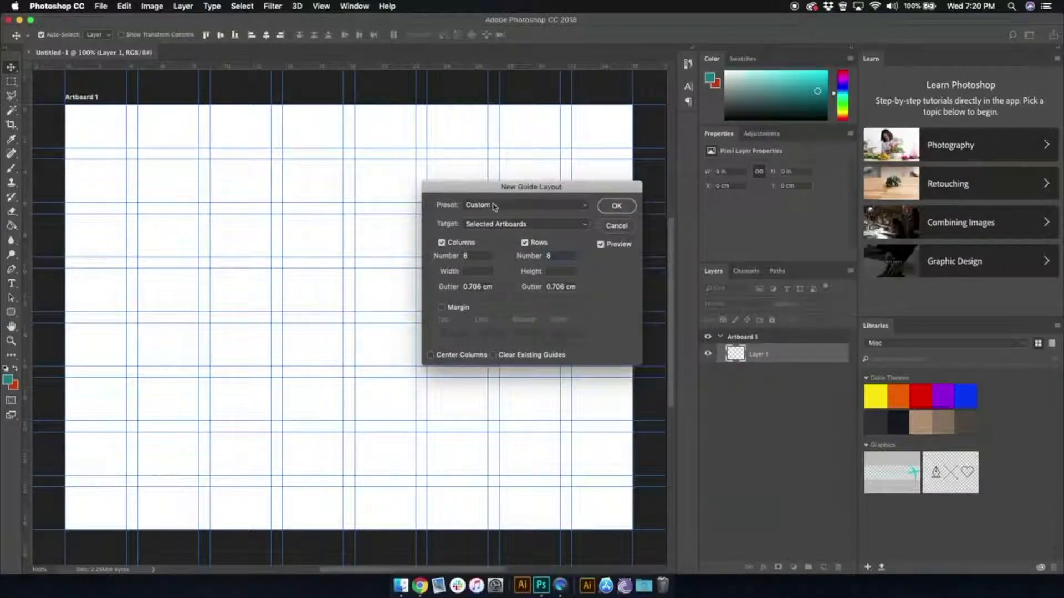
click(585, 206)
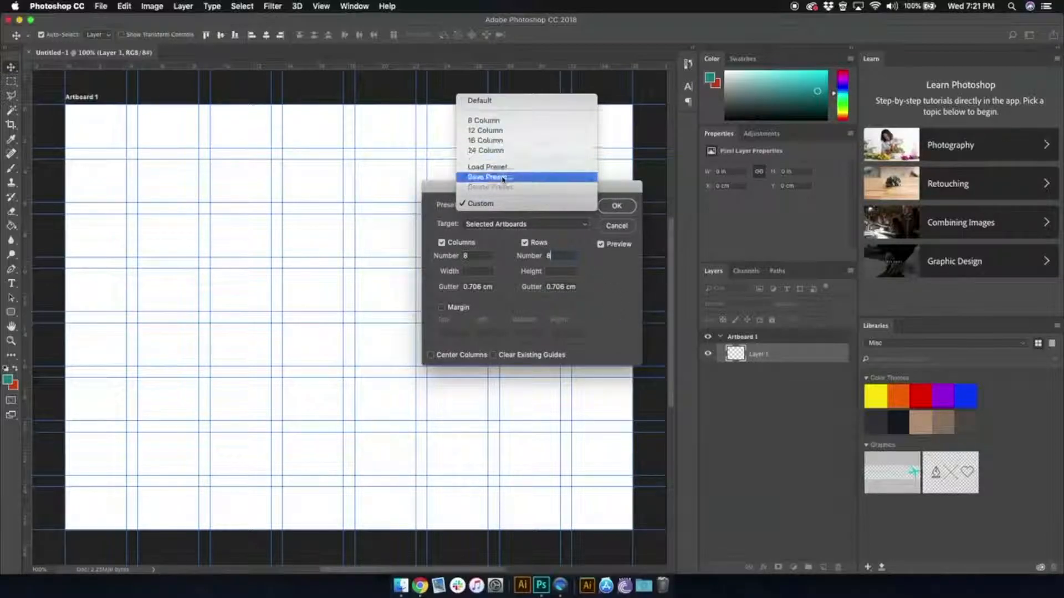
click(506, 229)
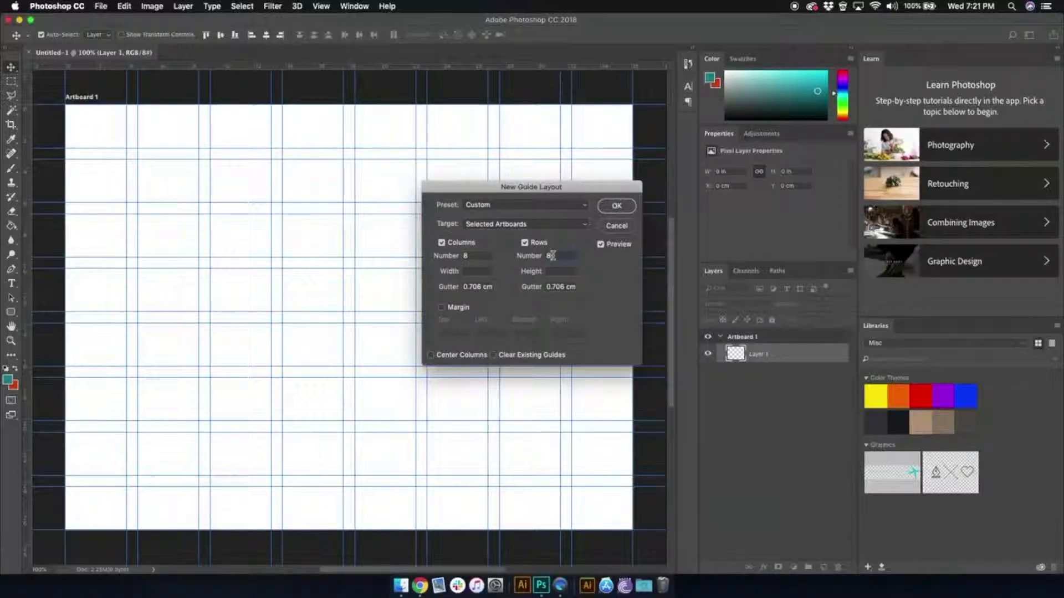
click(606, 206)
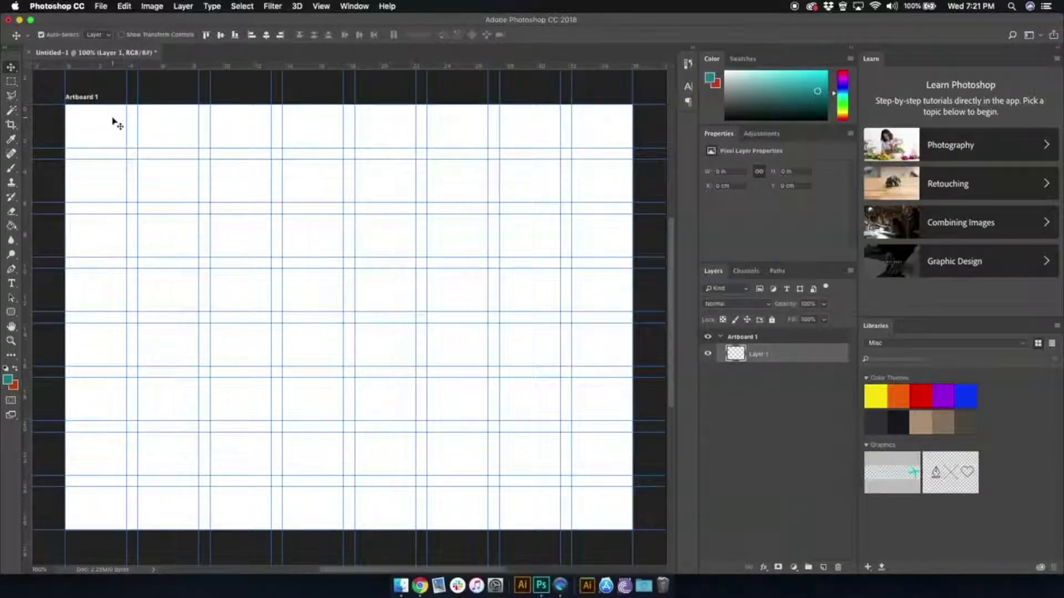
- Set up the Rectangle Tool with a cyan fill and a black stroke
click(12, 314)
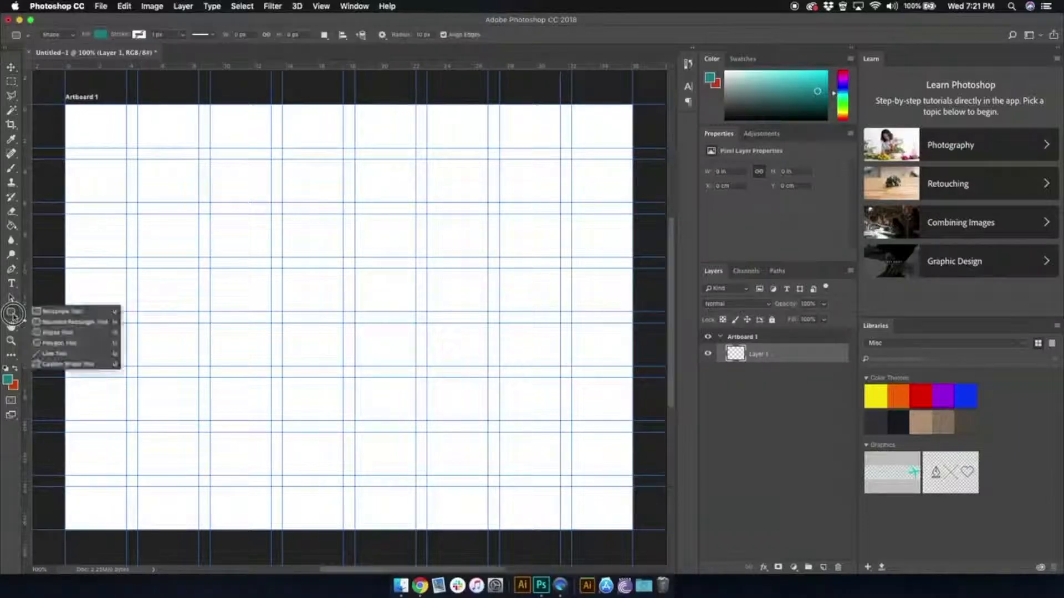
click(58, 311)
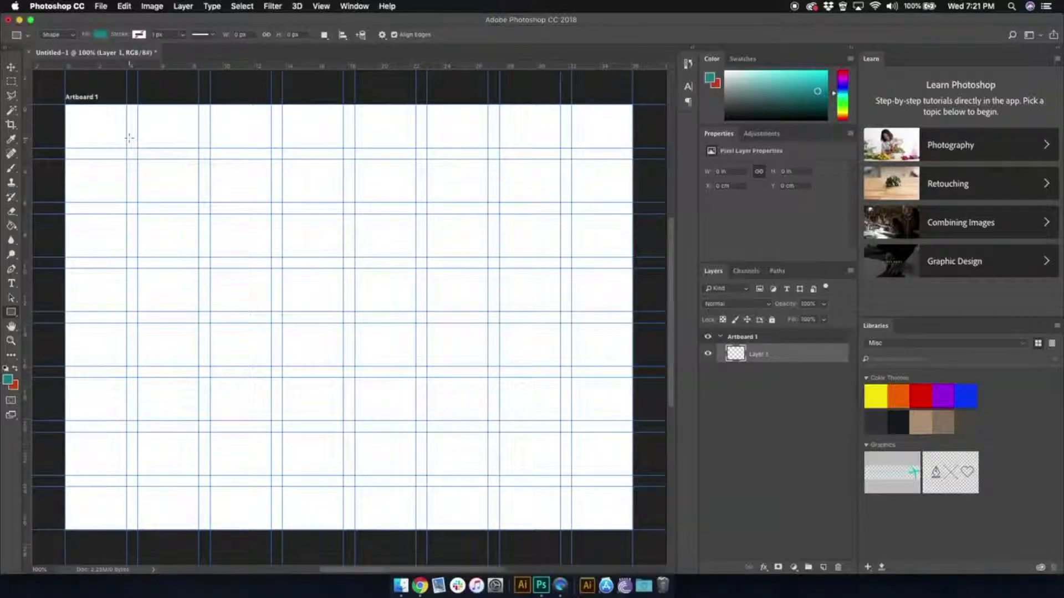
click(101, 36)
click(128, 145)
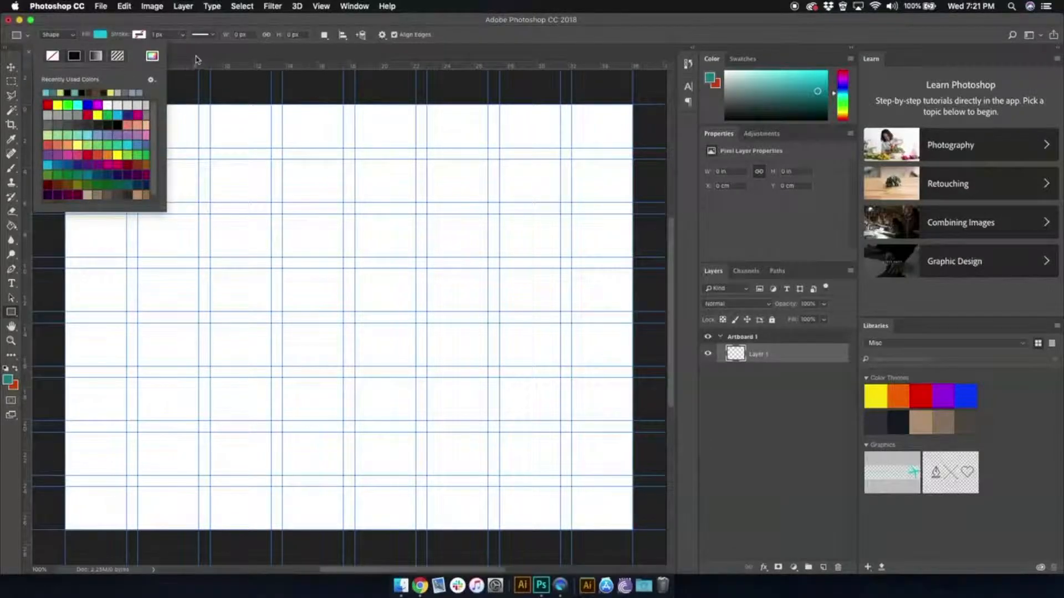
click(196, 59)
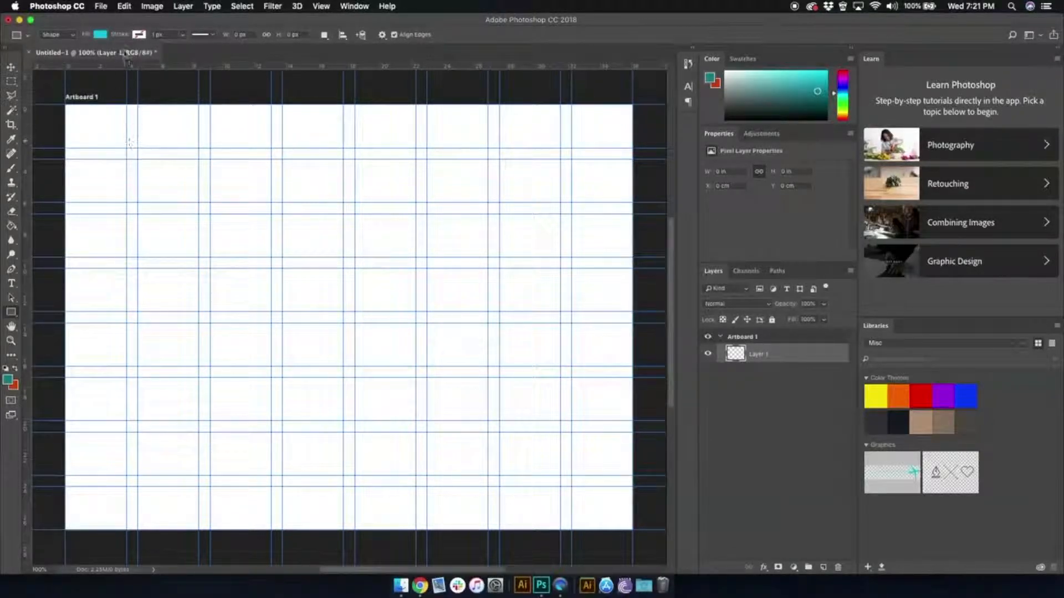
click(139, 35)
click(109, 59)
click(255, 26)
click(100, 35)
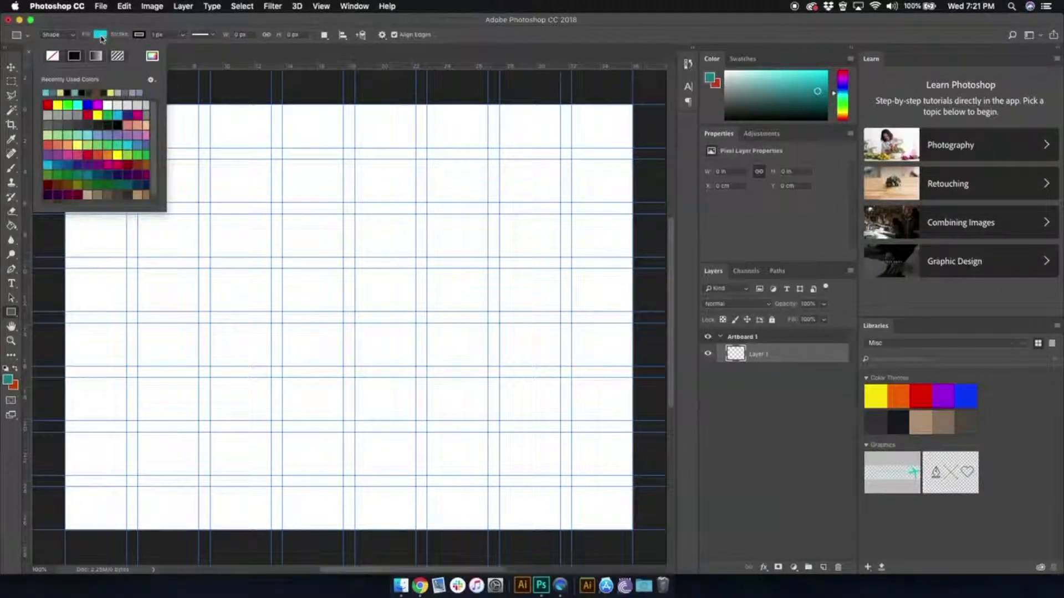
click(277, 60)
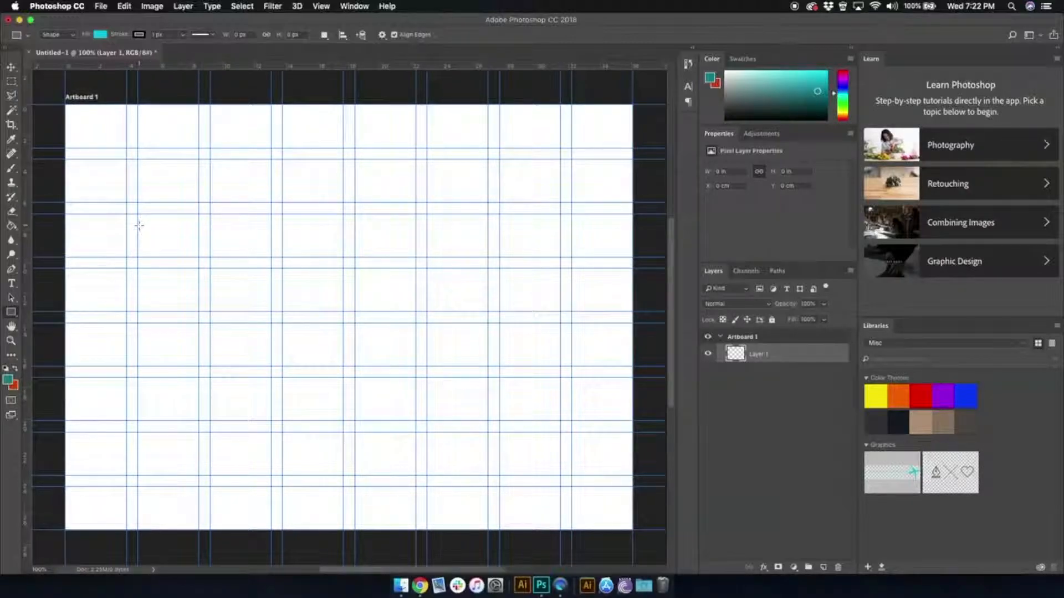
- Draw three stacked rectangles in the artboard's left half along the guides, about 372 × 79, 372 × 178 and 111 × 22 px
drag(138, 213, 344, 256)
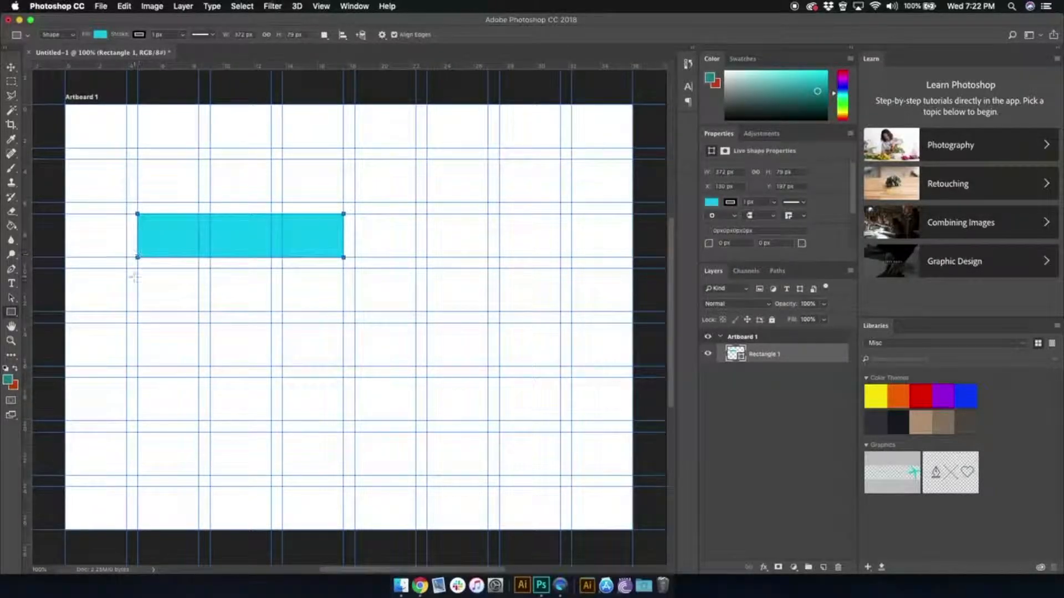
drag(137, 269, 343, 366)
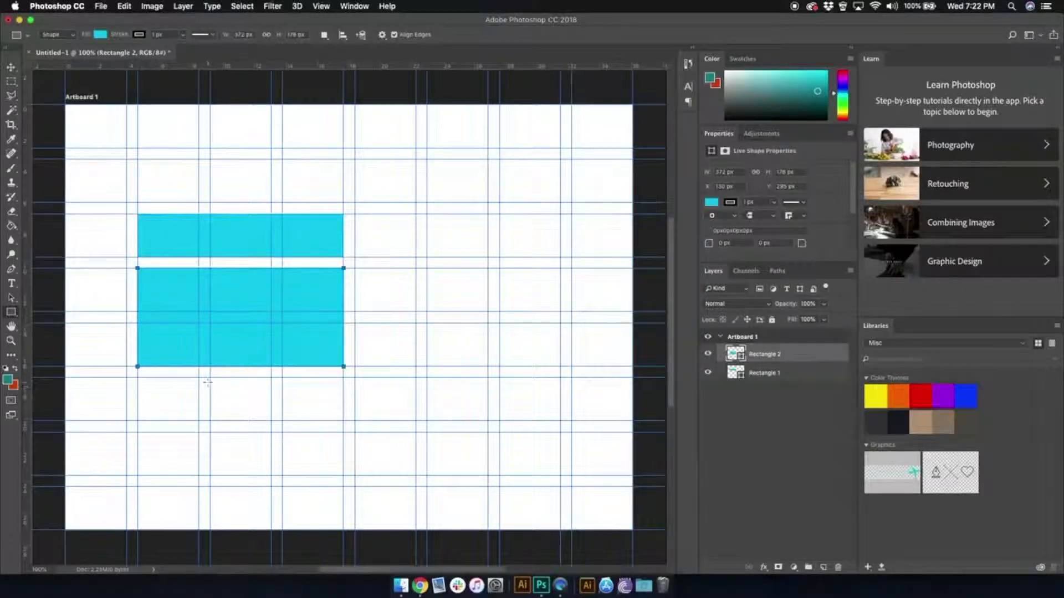
drag(210, 378, 274, 389)
click(11, 67)
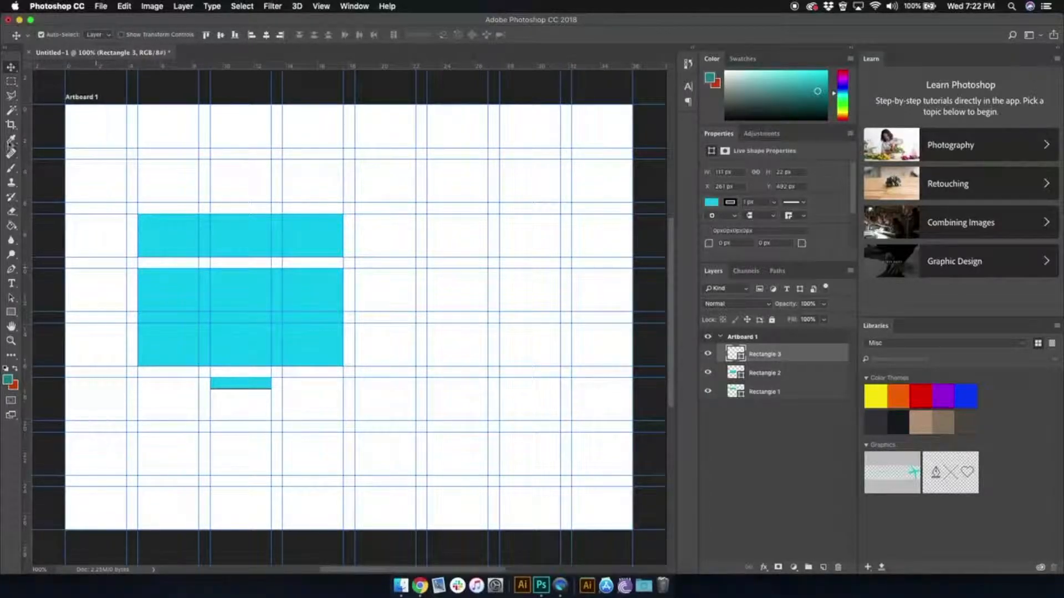
- Draw a rectangle about 111 × 99 px at the artboard's top edge, filling the second guide column
click(11, 312)
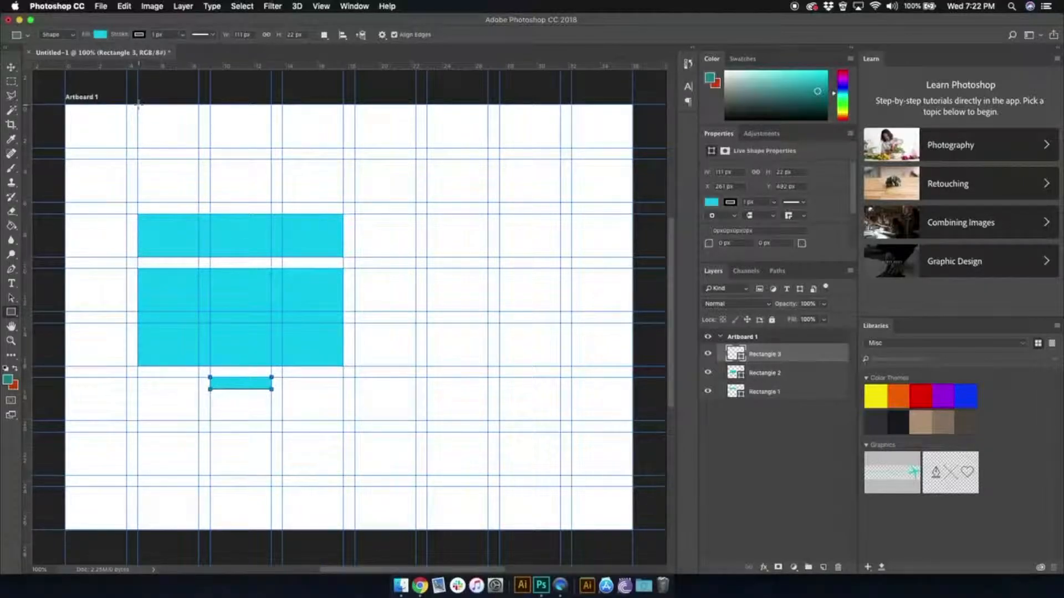
drag(138, 104, 199, 160)
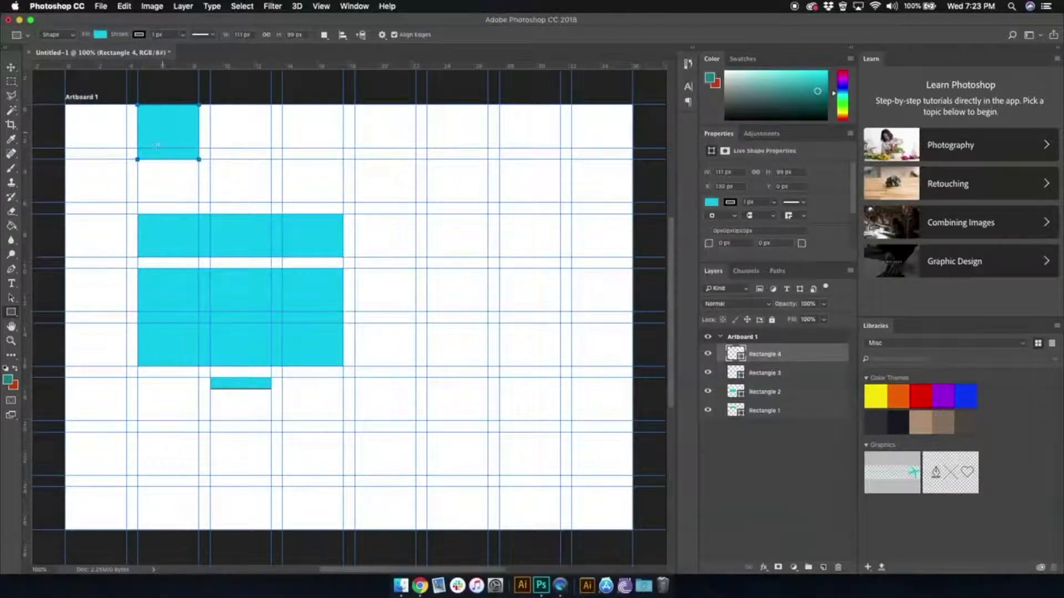
click(10, 67)
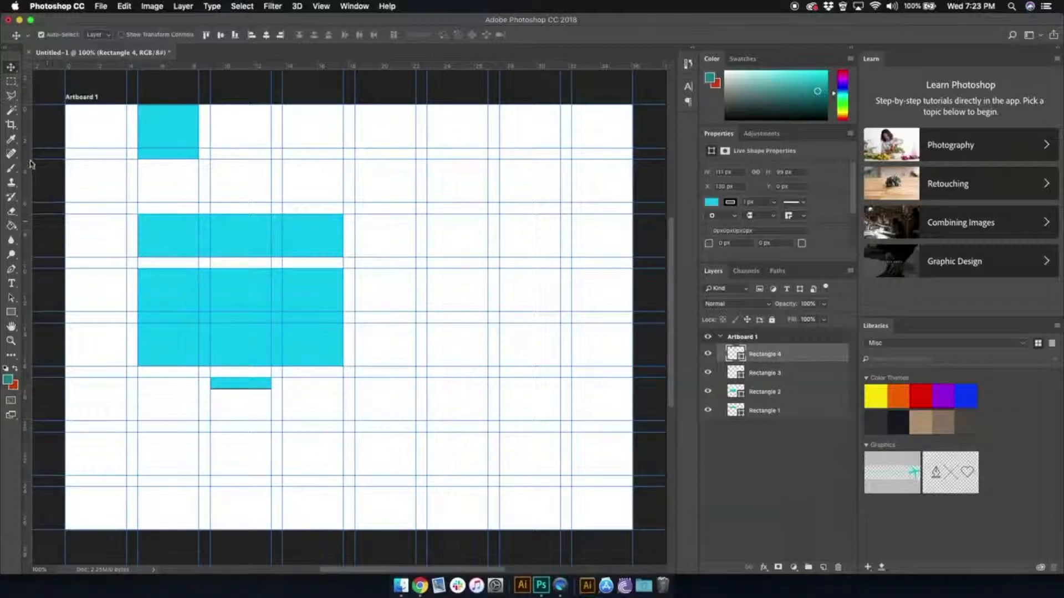
- Draw a thin rectangle about 282 × 21 px in the artboard's upper right and stretch its left edge to make it about 392 px wide
click(10, 81)
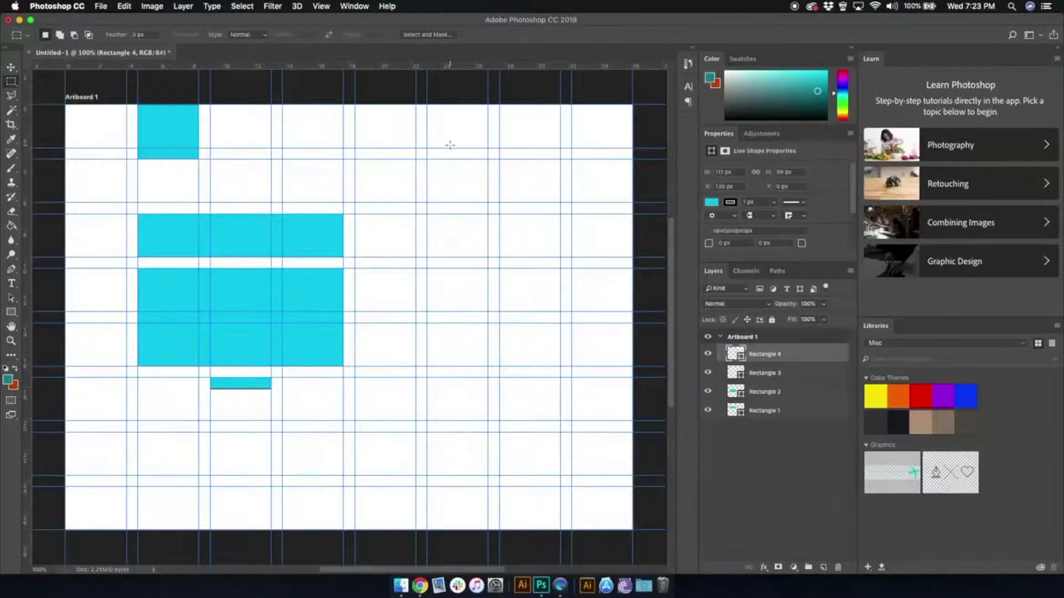
click(11, 312)
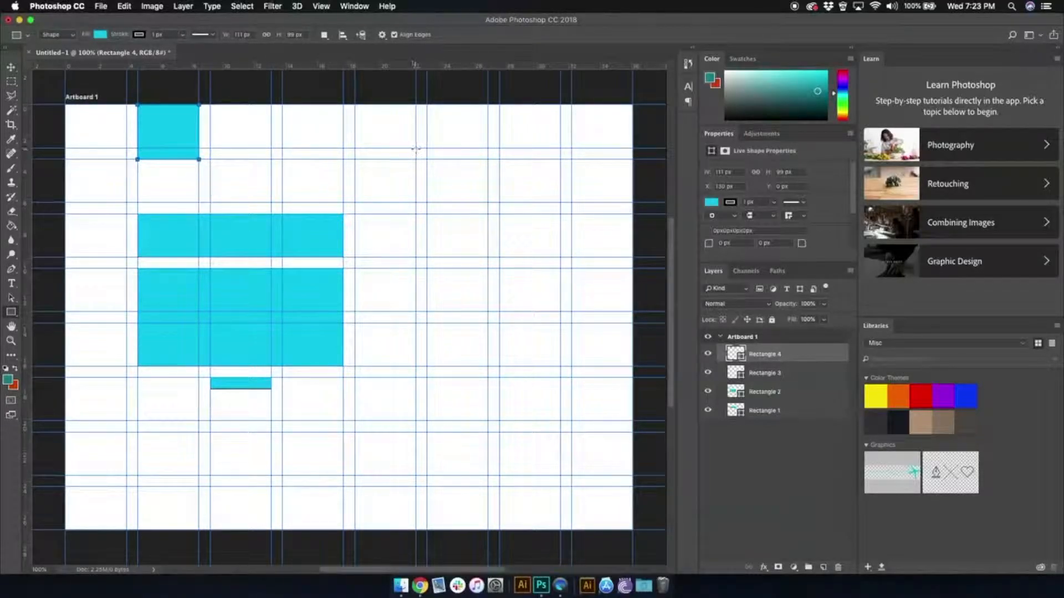
drag(416, 148, 571, 159)
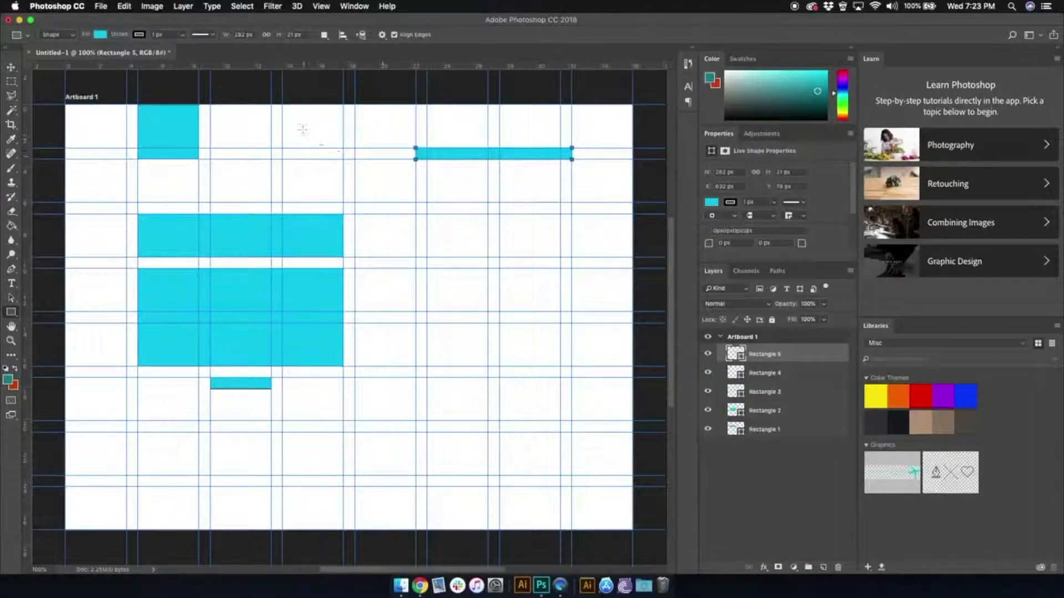
click(11, 71)
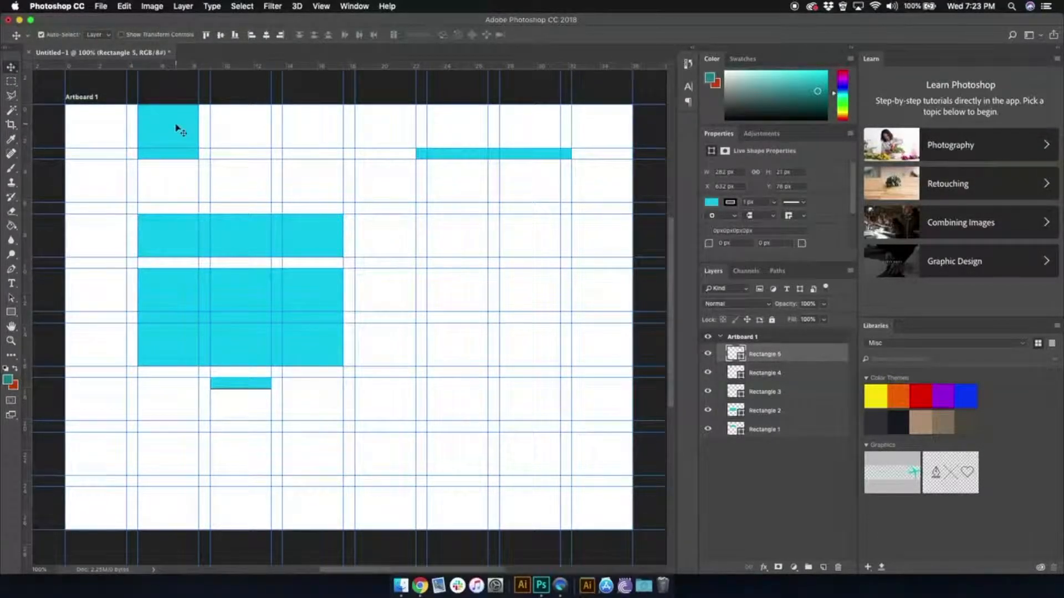
key(super+t)
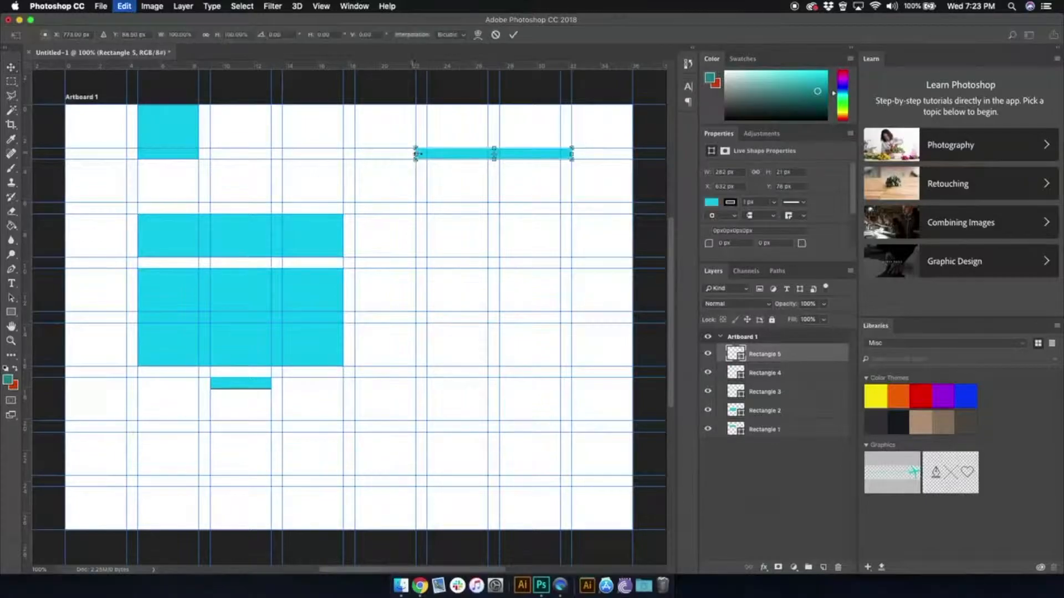
drag(414, 153, 354, 153)
key(v)
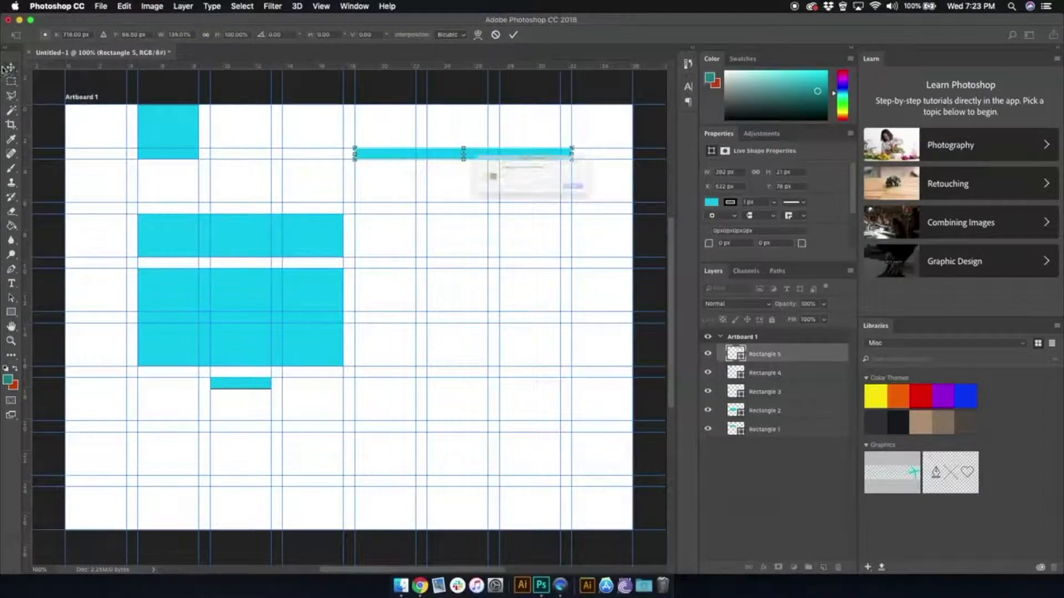
click(617, 201)
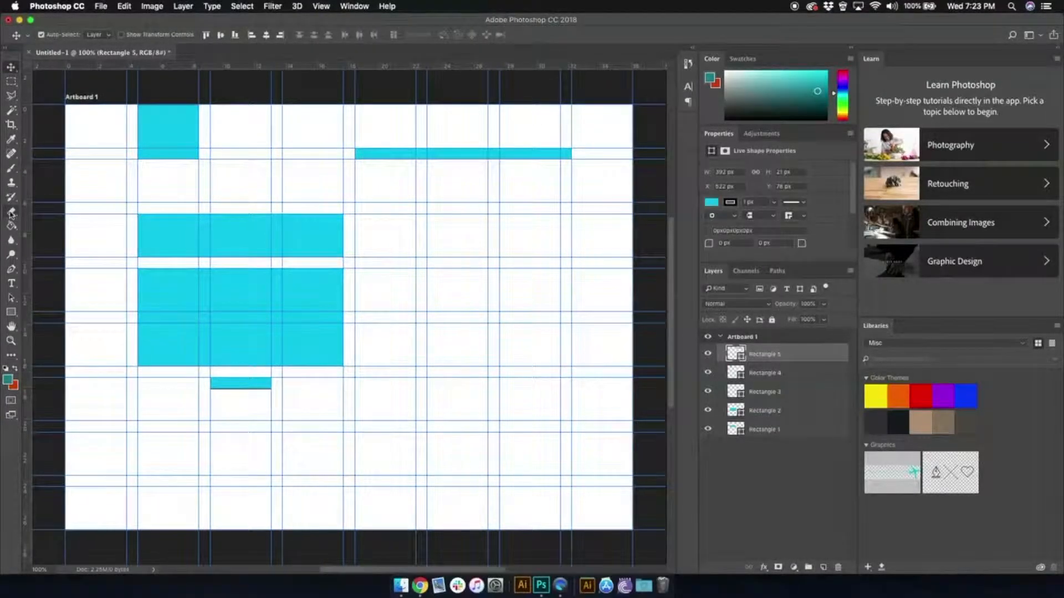
- Draw a large rectangle about 439 × 473 px covering the artboard's lower-right area and extending past its right edge
click(11, 312)
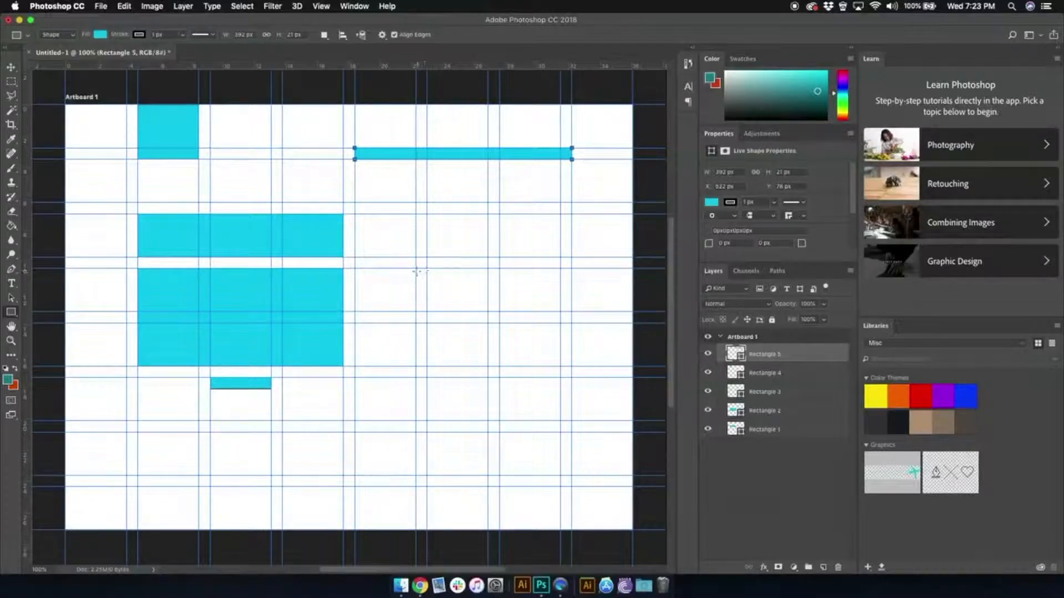
drag(415, 269, 659, 530)
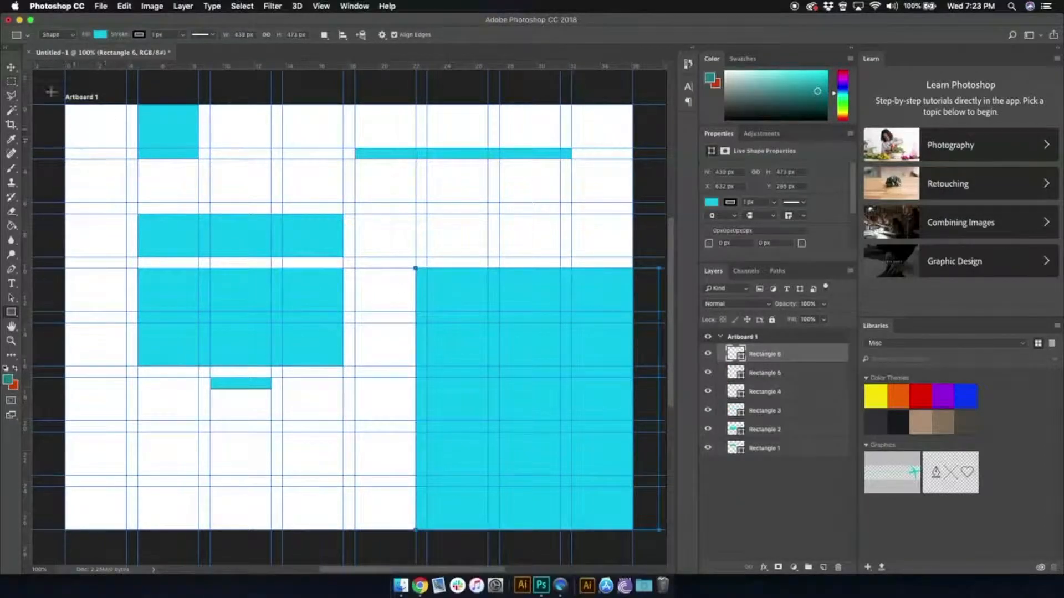
click(11, 68)
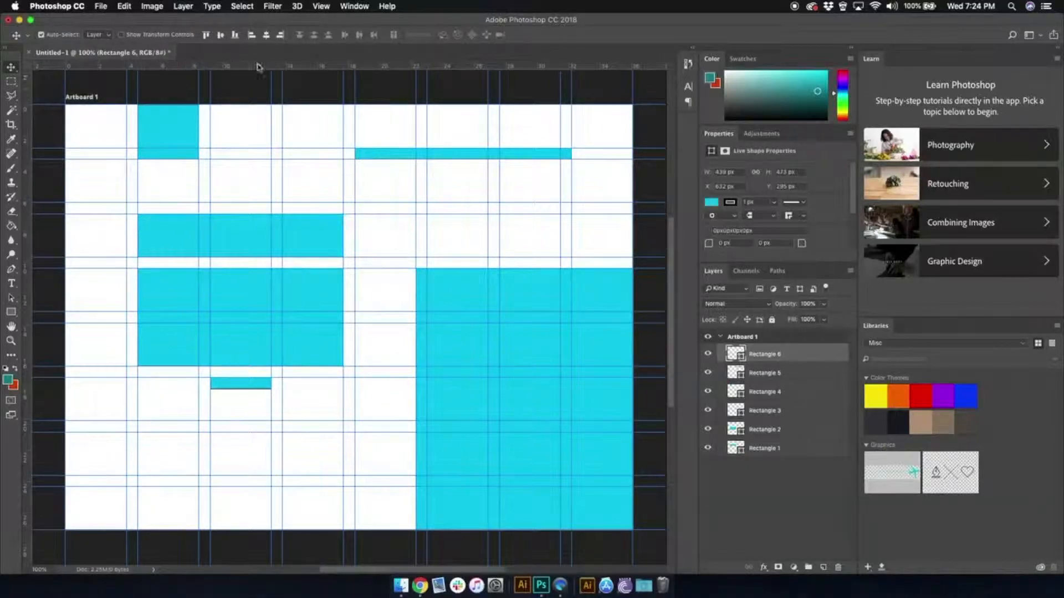
- Group all six rectangle layers and collapse the group
shift+click(762, 445)
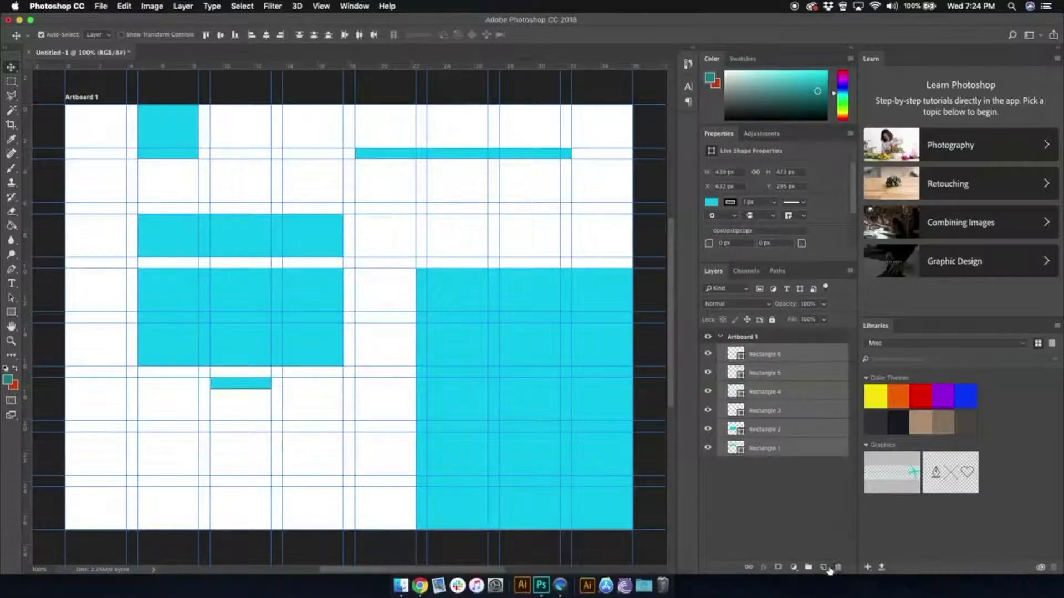
click(809, 567)
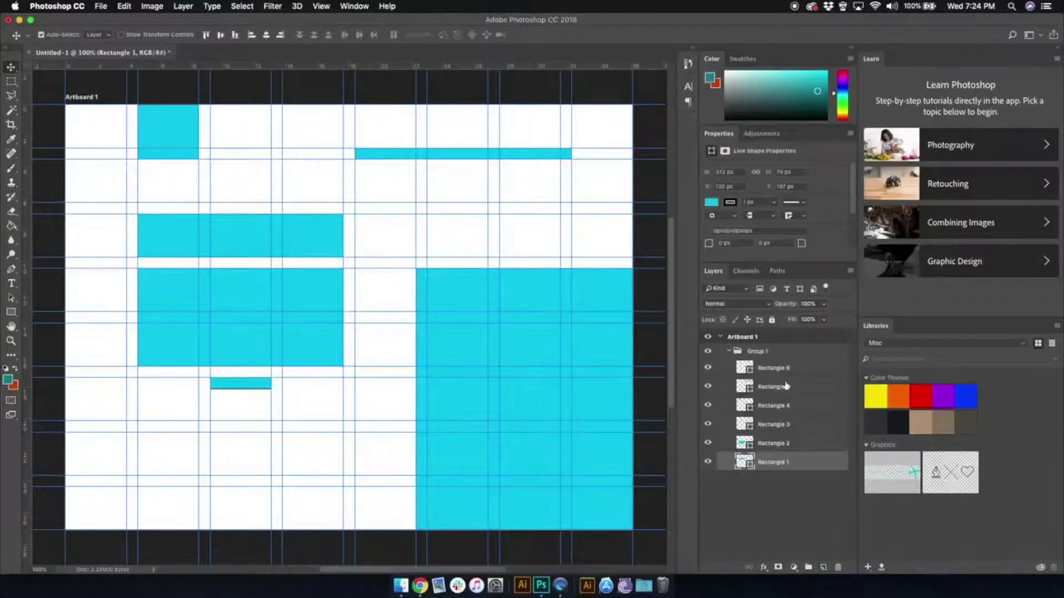
click(728, 353)
click(728, 351)
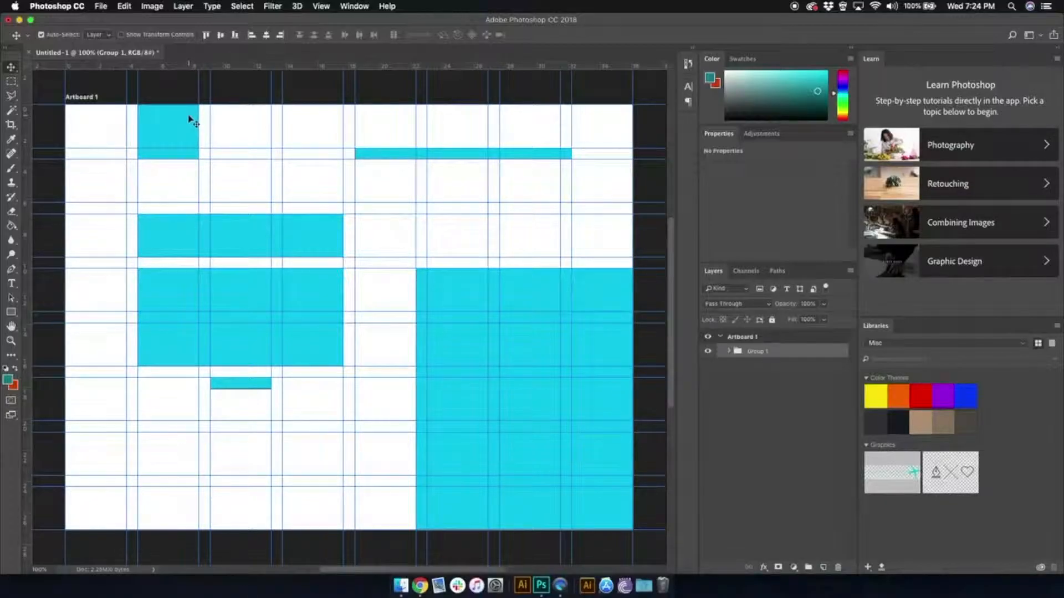
- Show the Character Styles on their own and place them beside the artboard's right edge
click(357, 6)
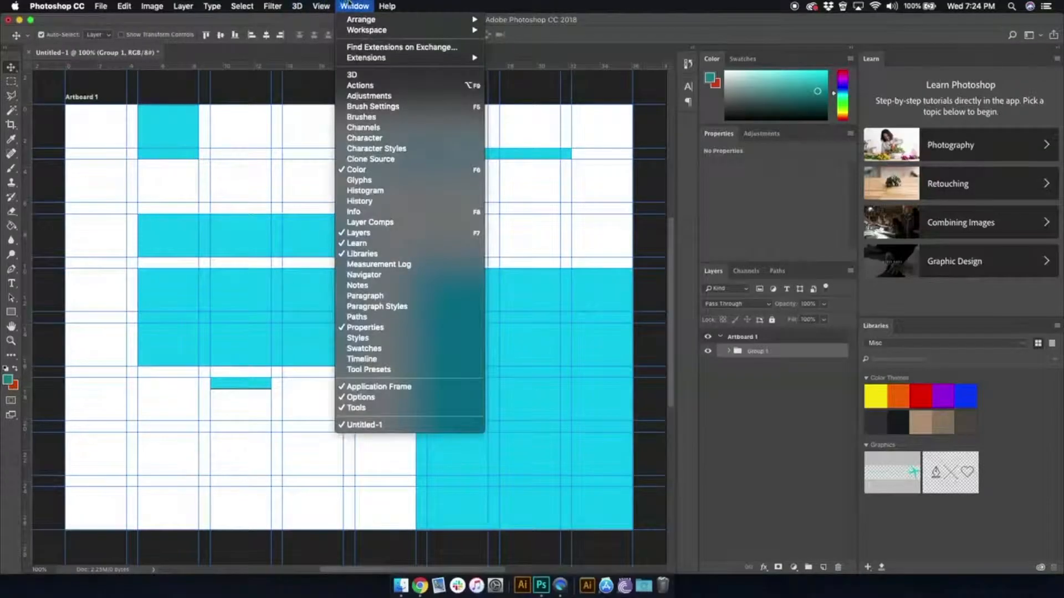
click(404, 148)
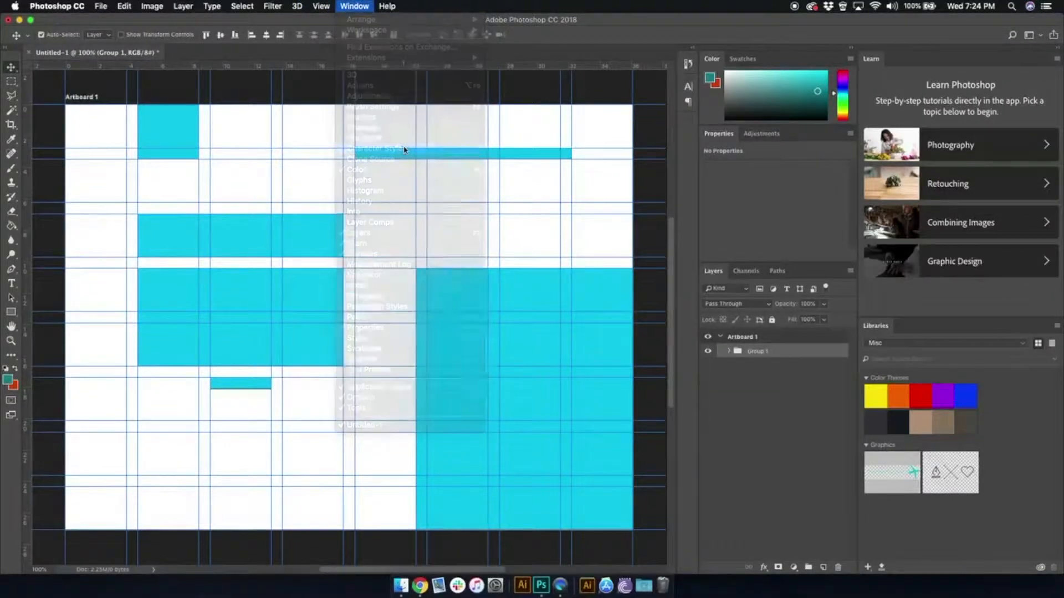
drag(506, 151, 585, 261)
click(542, 151)
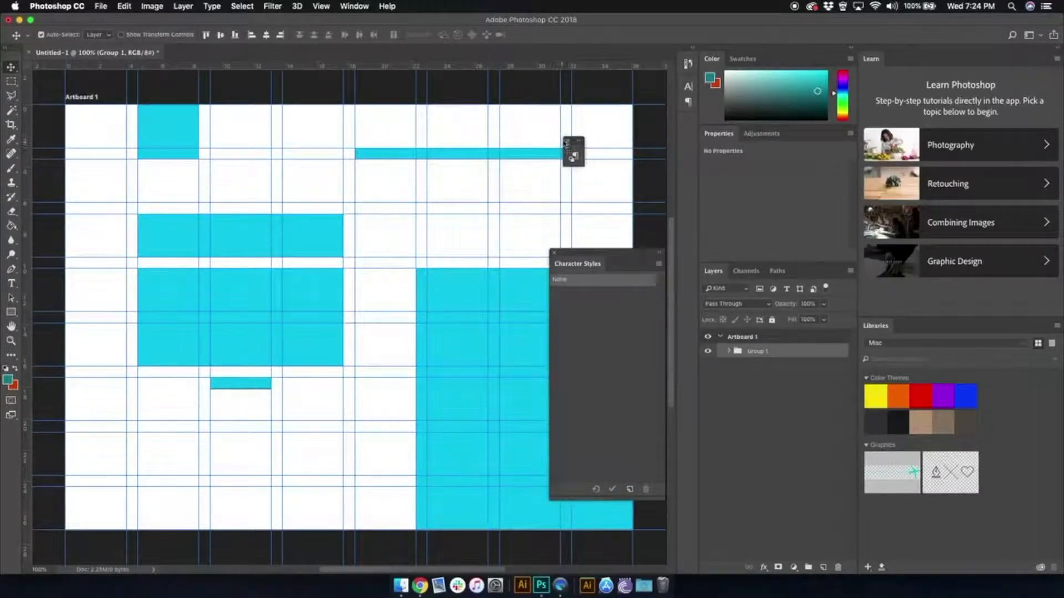
click(566, 140)
drag(612, 259, 700, 248)
- Create a new character style and name it Title Text
click(718, 480)
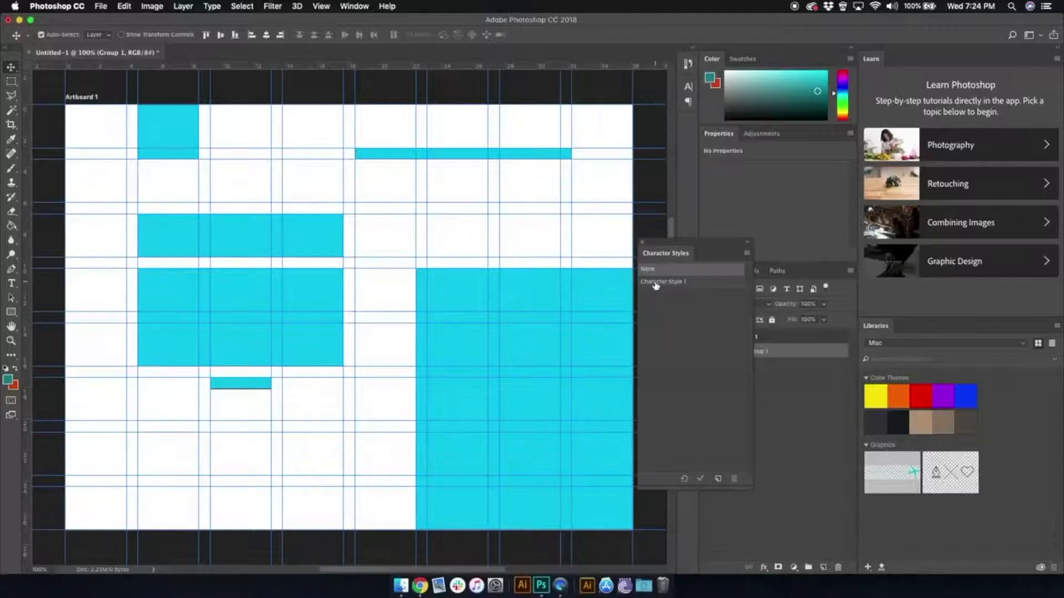
double_click(656, 284)
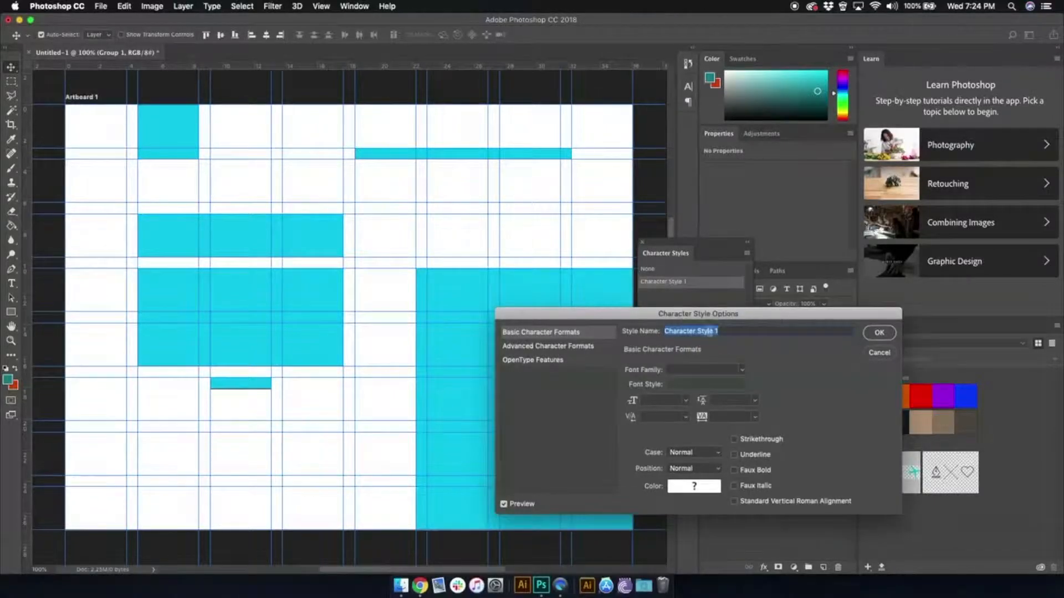
text(Head)
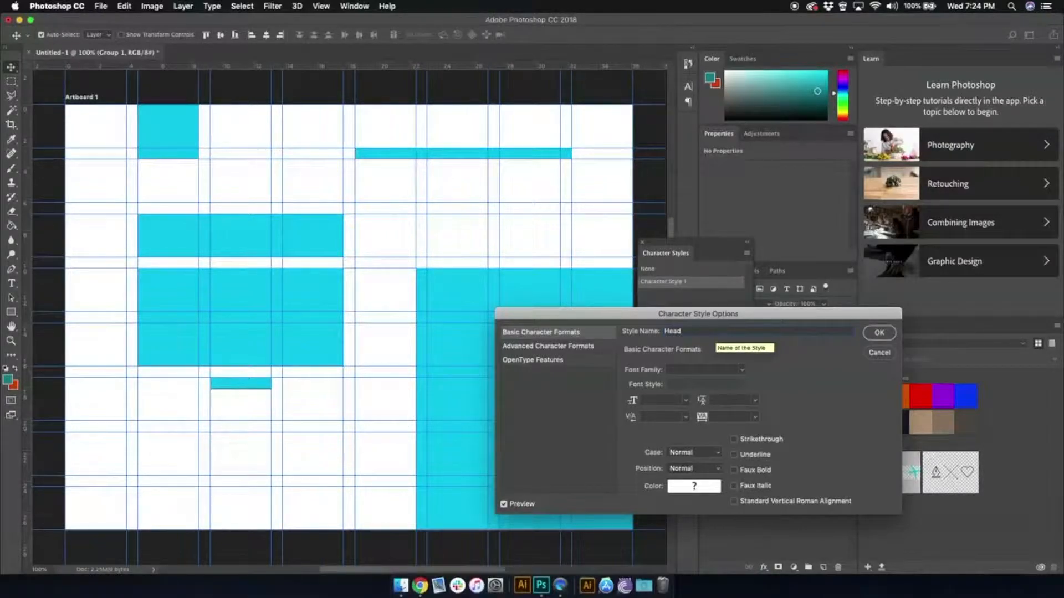
key(BackSpace)
key(BackSpace)
key(BackSpace)
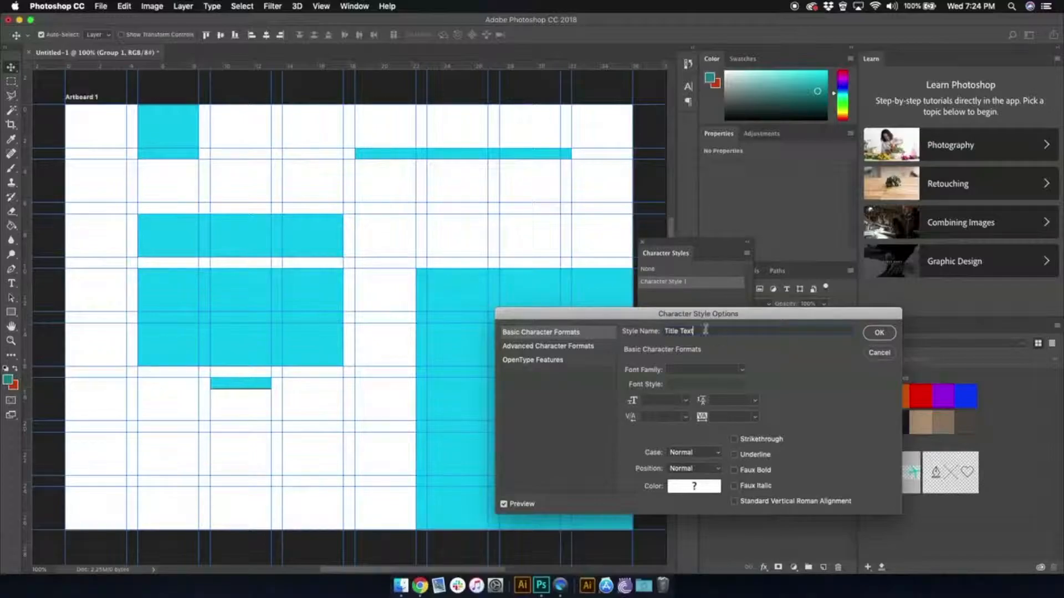
text(xt)
- Set the Title Text style to Big Caslon at 30 pt
click(742, 370)
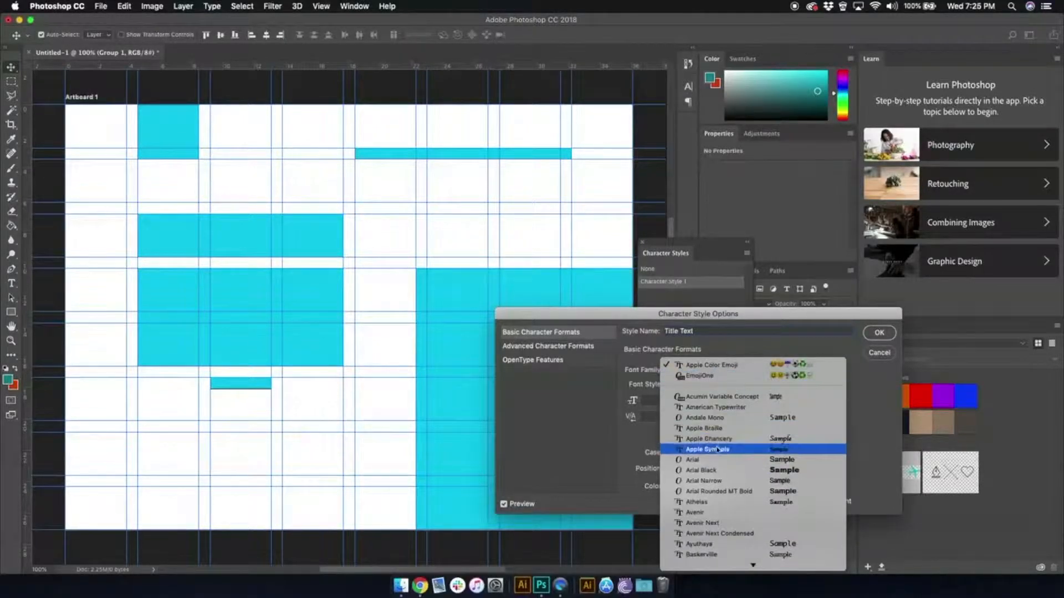
scroll(704, 471, down, 3)
scroll(704, 471, down, 4)
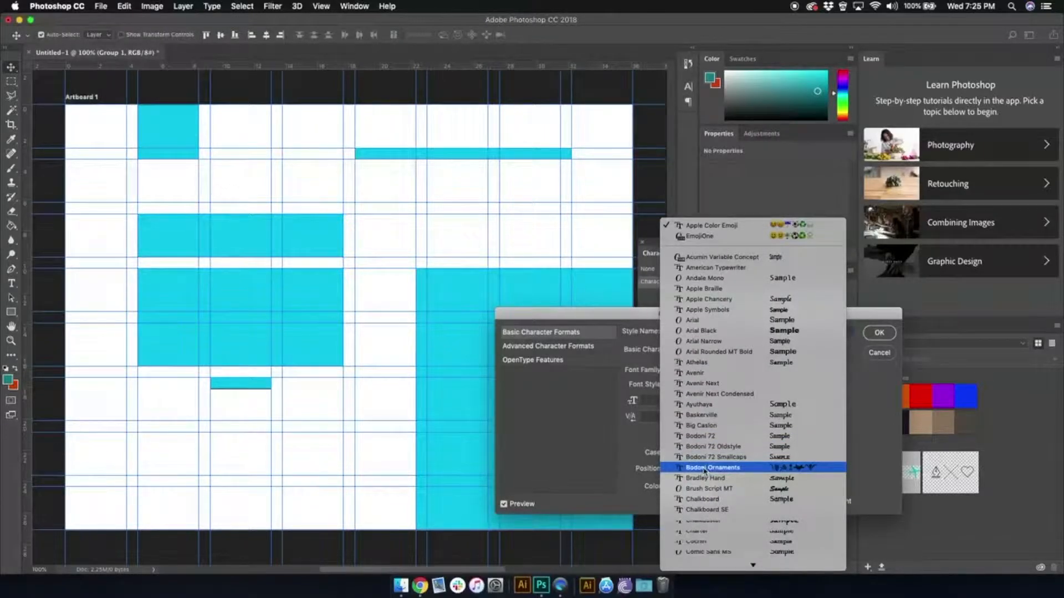
click(700, 426)
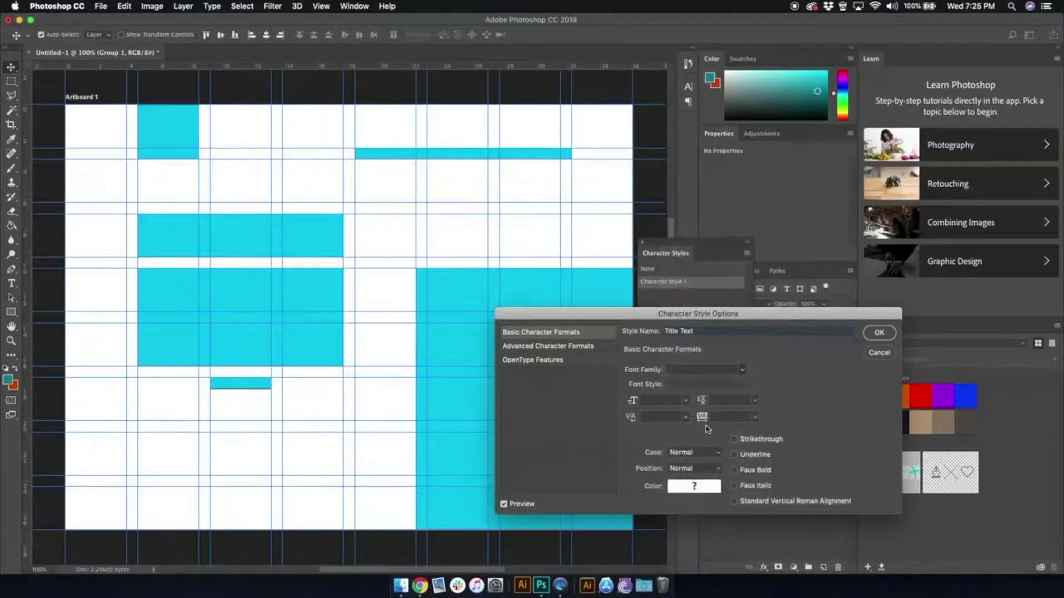
click(685, 399)
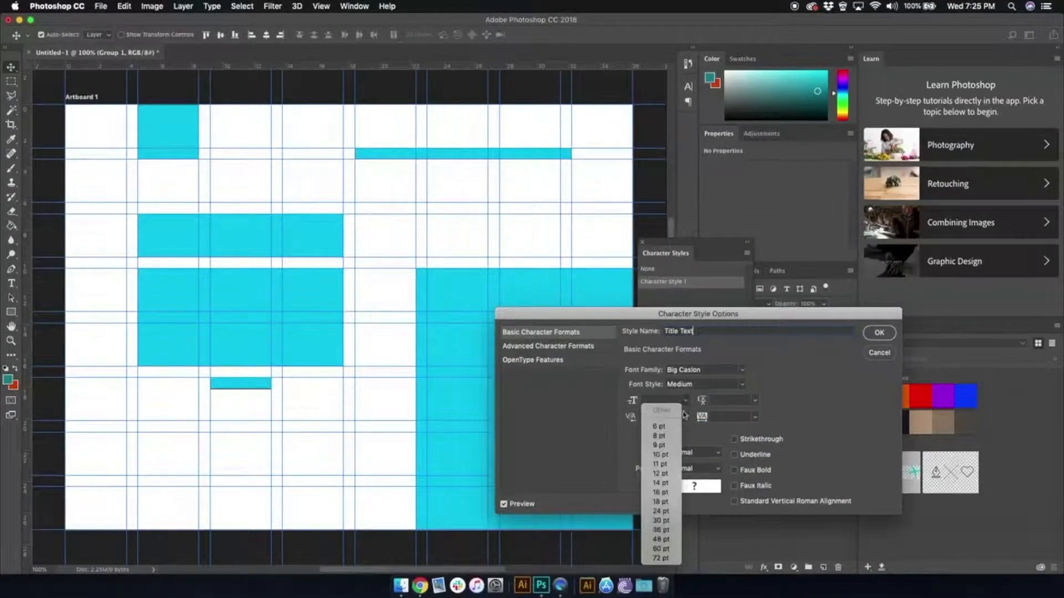
click(673, 521)
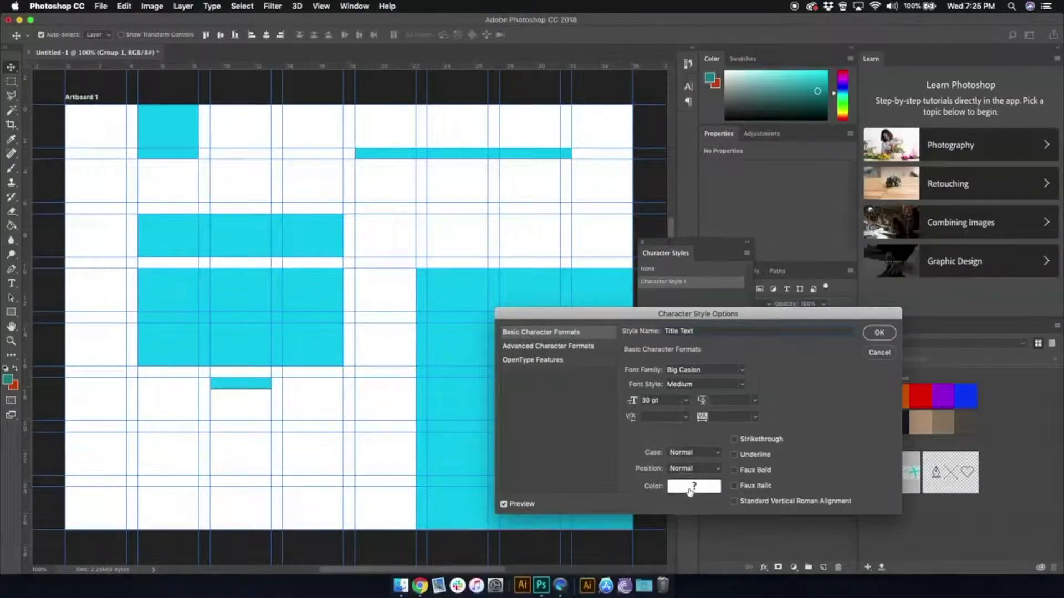
- Set the Title Text style's color to black and save the style
click(690, 487)
drag(639, 386, 530, 404)
click(815, 215)
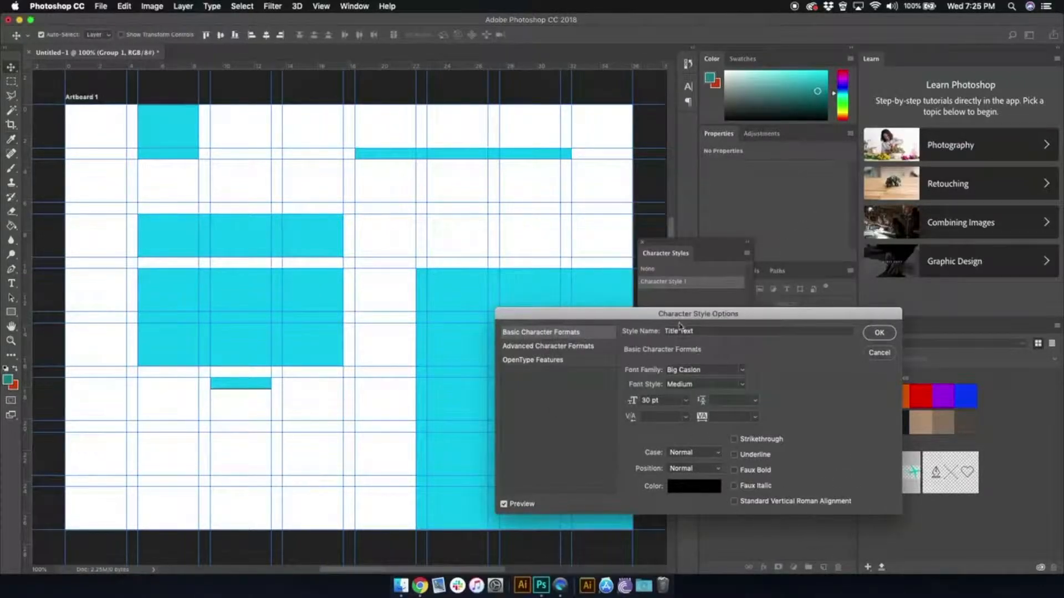
click(881, 333)
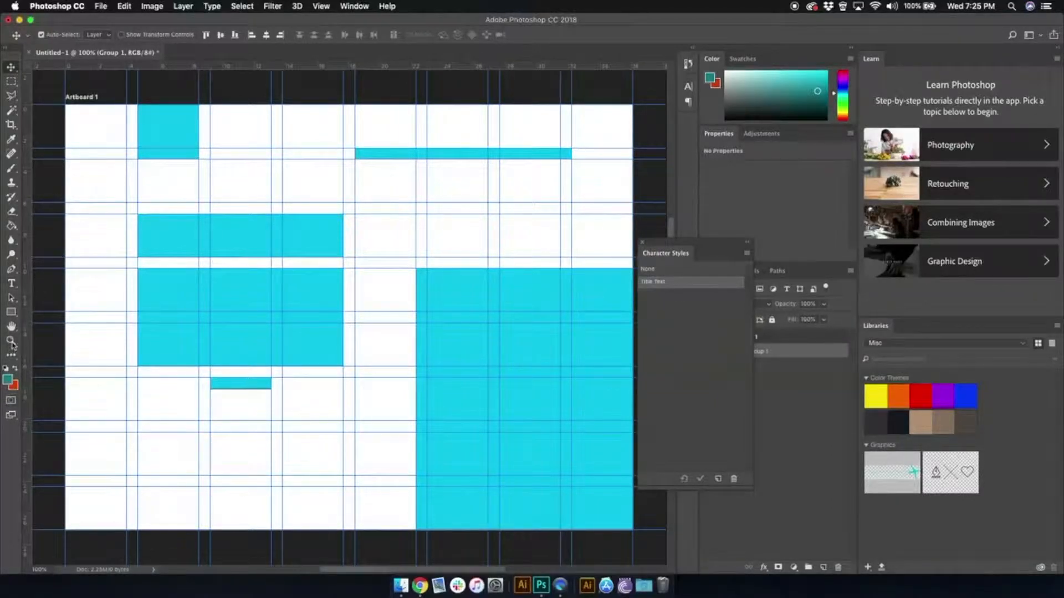
- Add the text "Big title text goes here." and move it to the lower-left corner of the upper rectangle on the artboard's left half
click(11, 283)
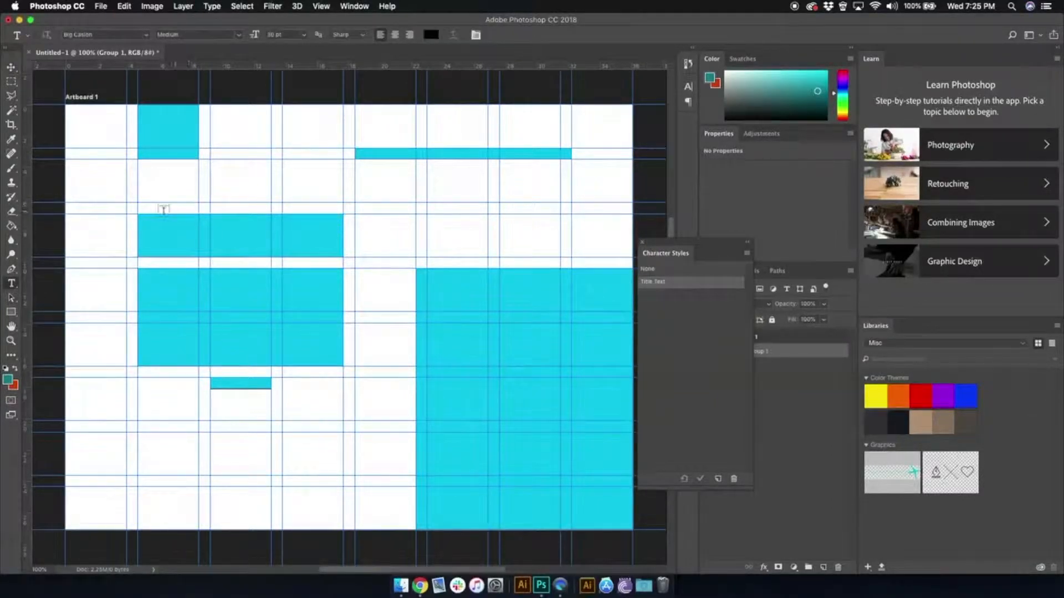
click(151, 195)
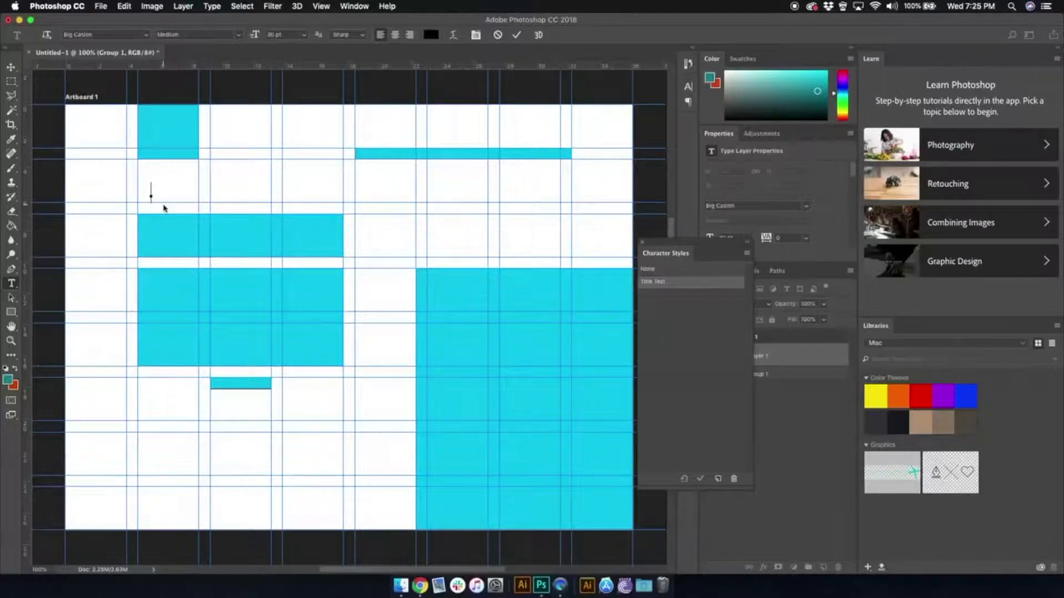
text(Big title text goes here./)
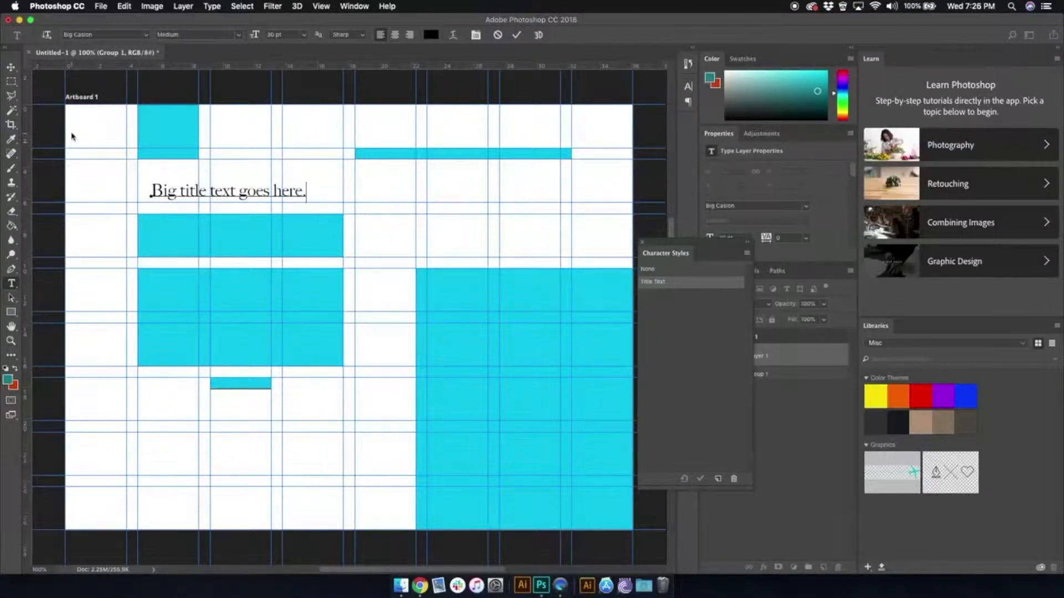
click(11, 67)
drag(216, 190, 198, 251)
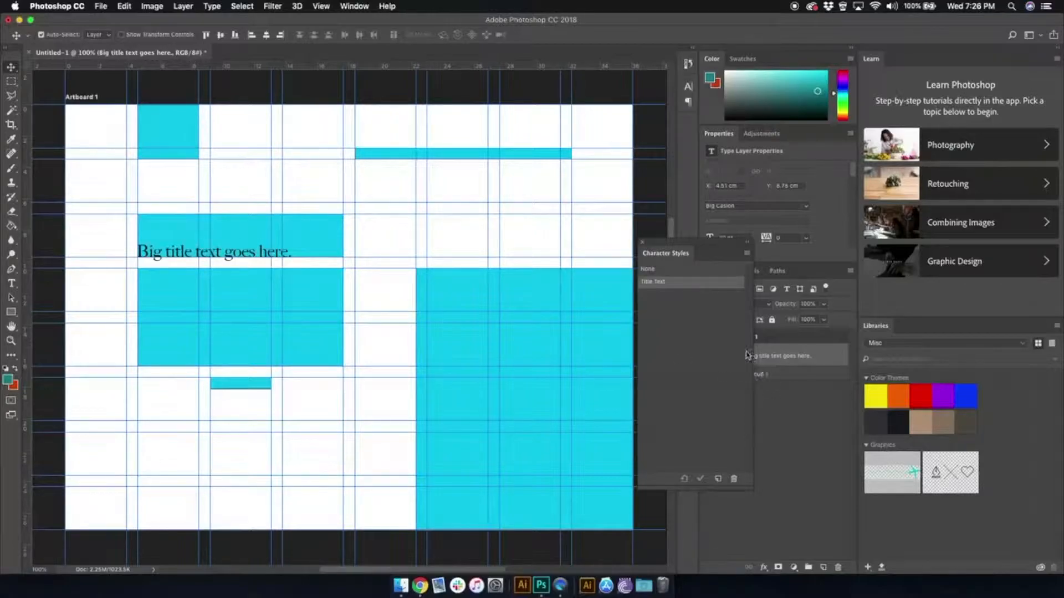
- Create a second character style with default options and reapply Title Text to the title
click(720, 479)
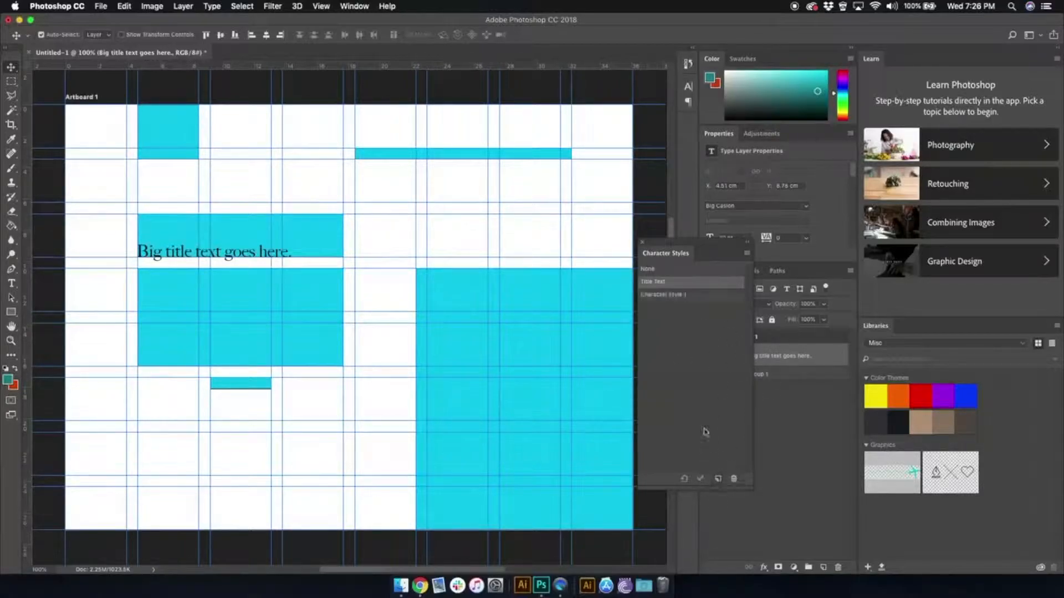
double_click(665, 295)
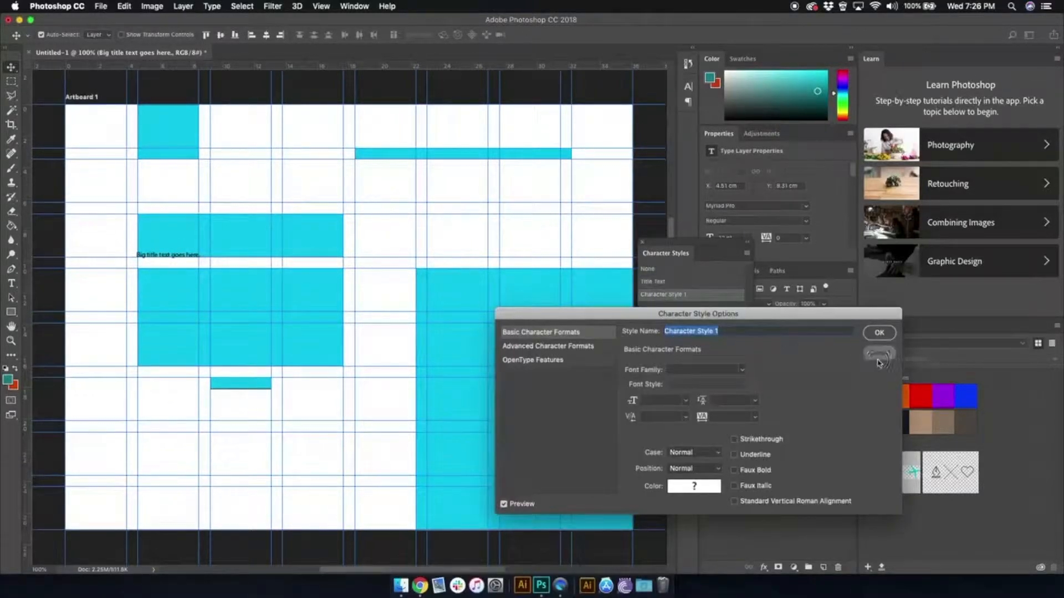
click(877, 360)
click(680, 284)
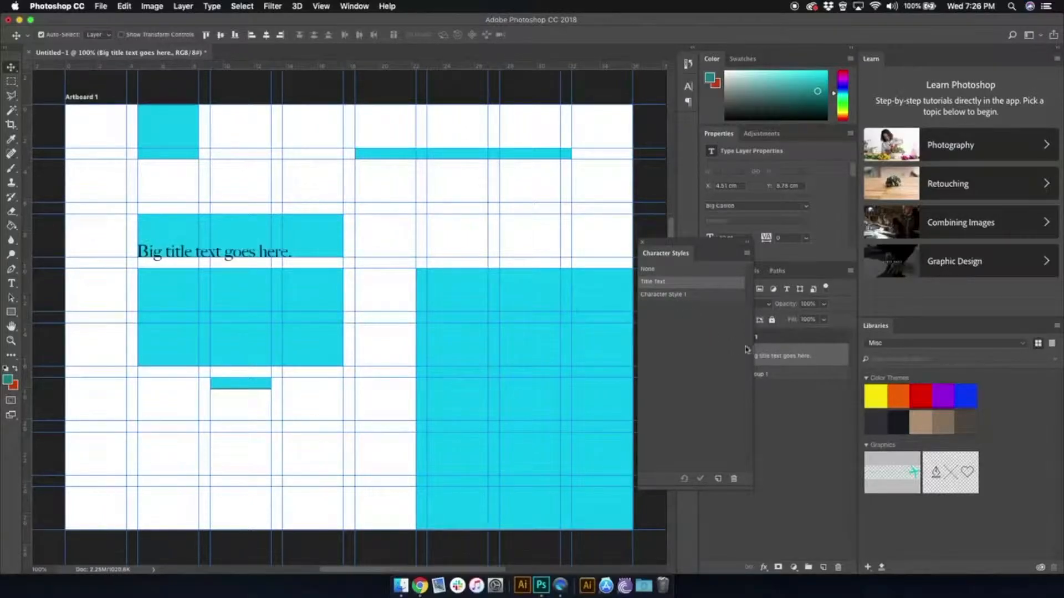
- Compare the title's appearance in the new blank character style and in Title Text, finishing on Title Text
click(668, 296)
click(667, 283)
click(664, 297)
click(662, 283)
click(663, 296)
click(663, 282)
click(661, 295)
click(661, 285)
- Draw a paragraph text box filling the cyan rectangle directly below the title
drag(690, 242, 653, 242)
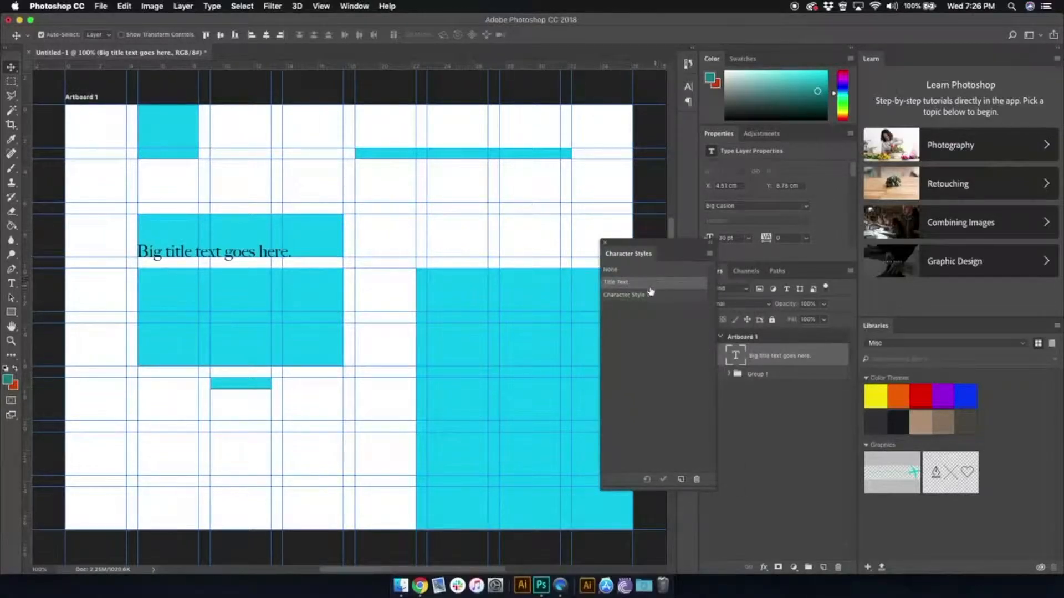
click(11, 283)
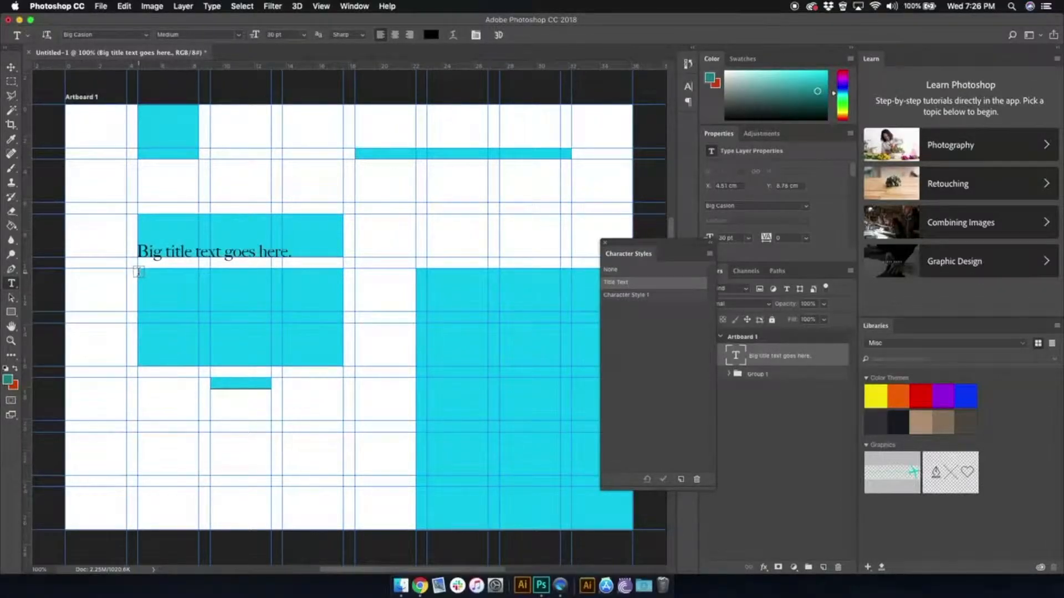
drag(139, 272, 340, 365)
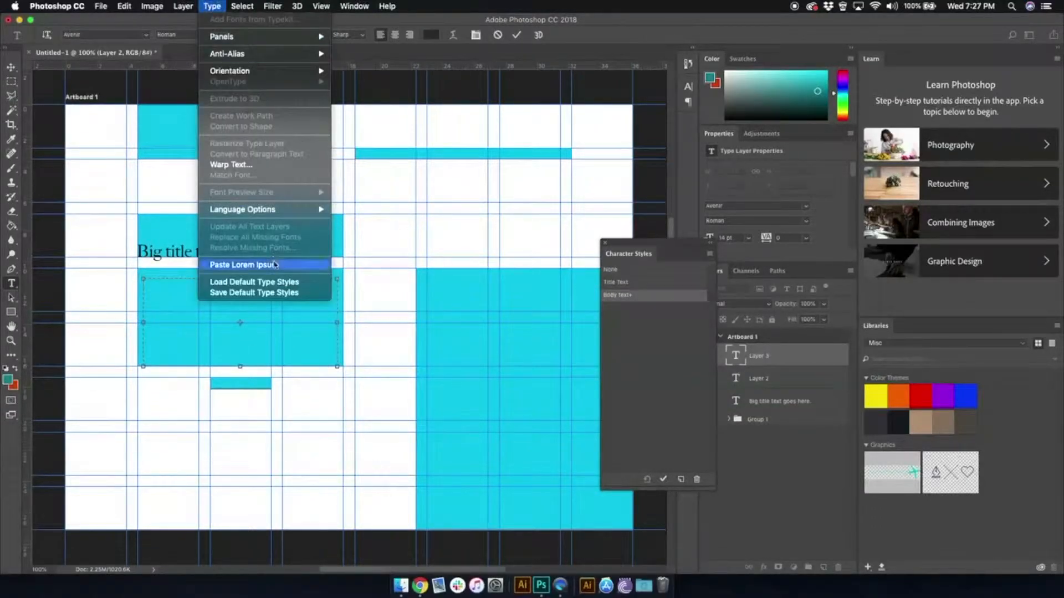
click(275, 262)
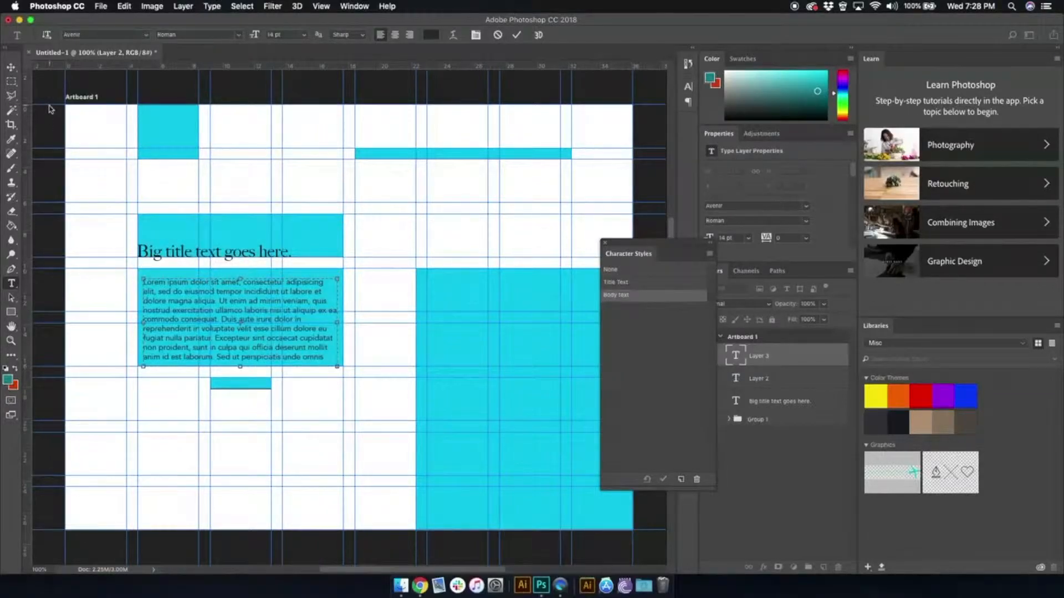
- Move the lorem ipsum paragraph to its rectangle's upper-left corner and switch its style to Title Text and back to Body text
click(11, 66)
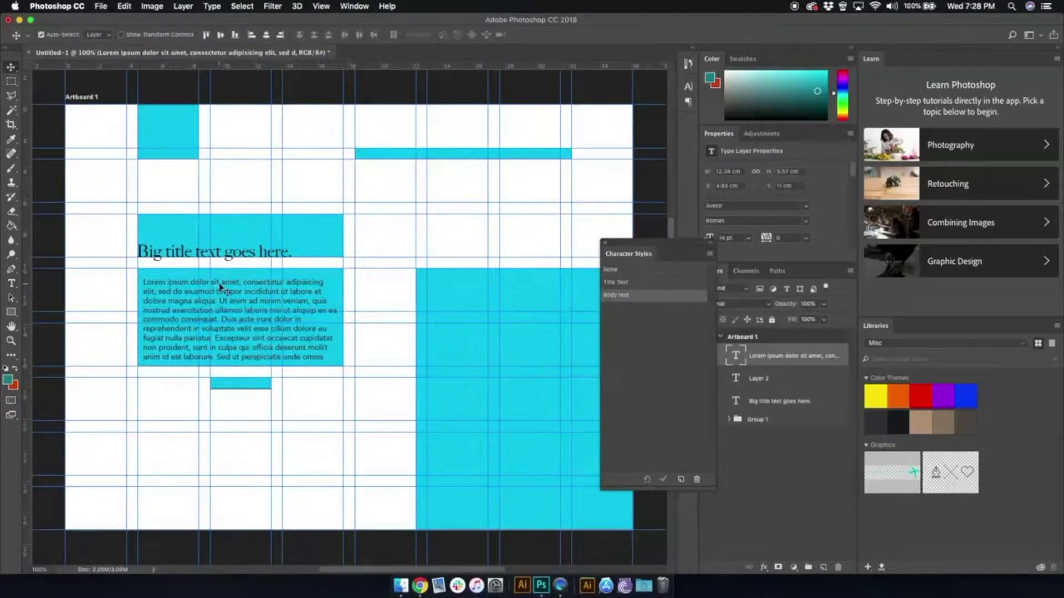
drag(221, 286, 216, 273)
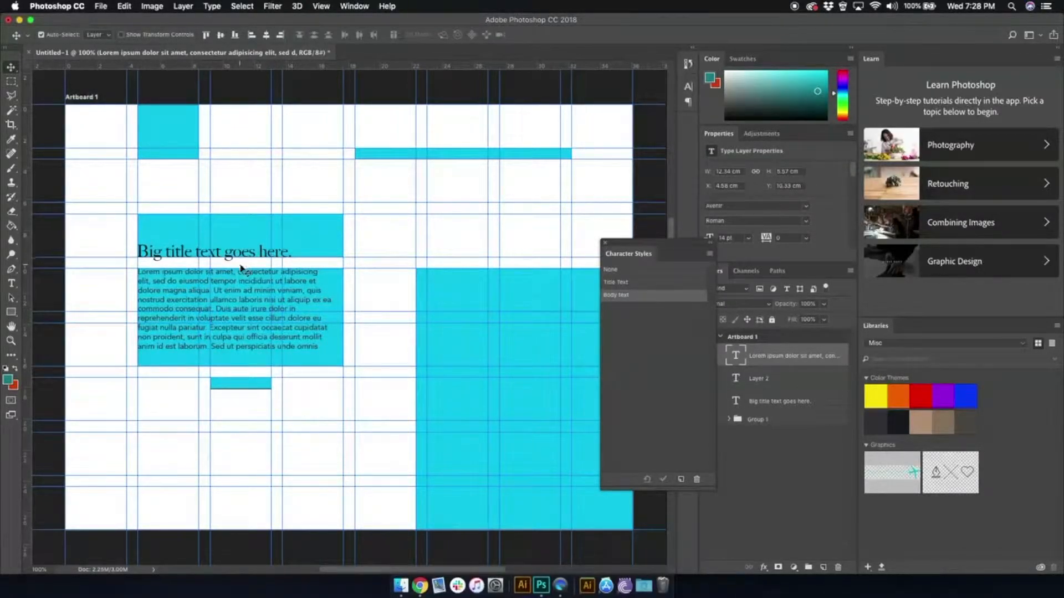
scroll(247, 267, up, 1)
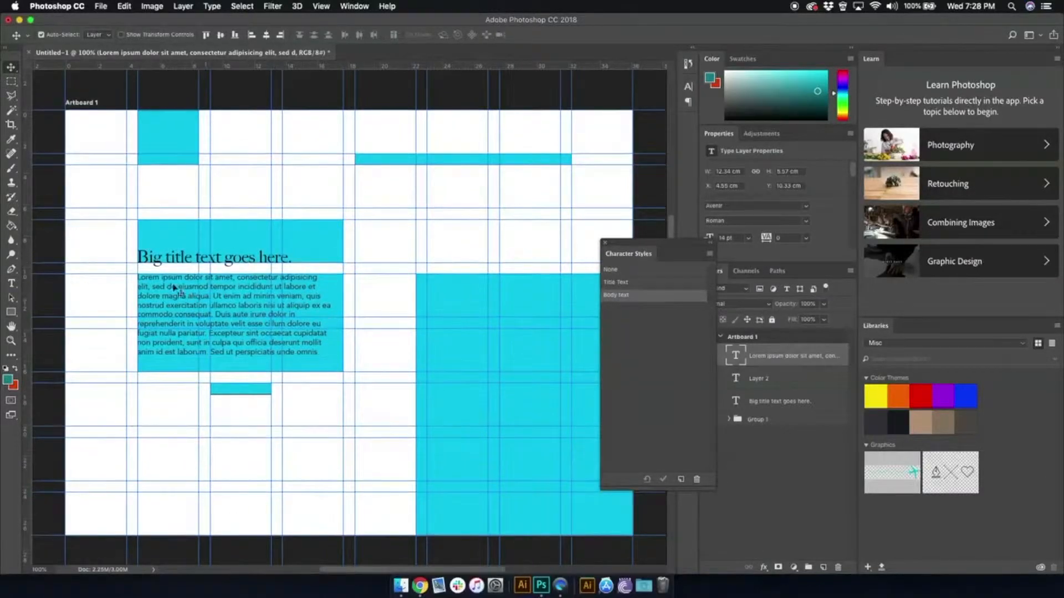
click(624, 284)
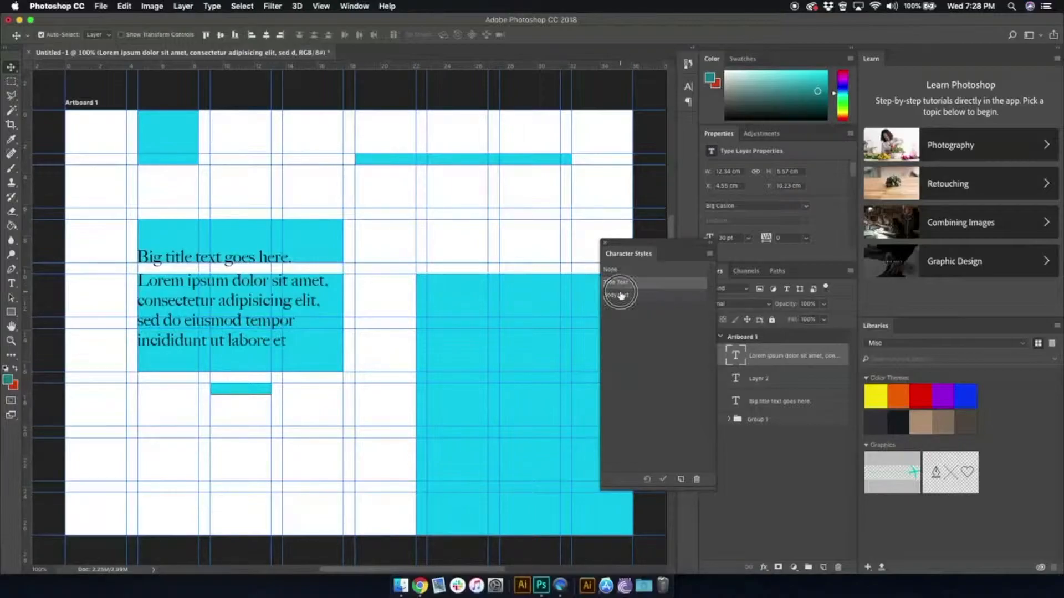
click(621, 296)
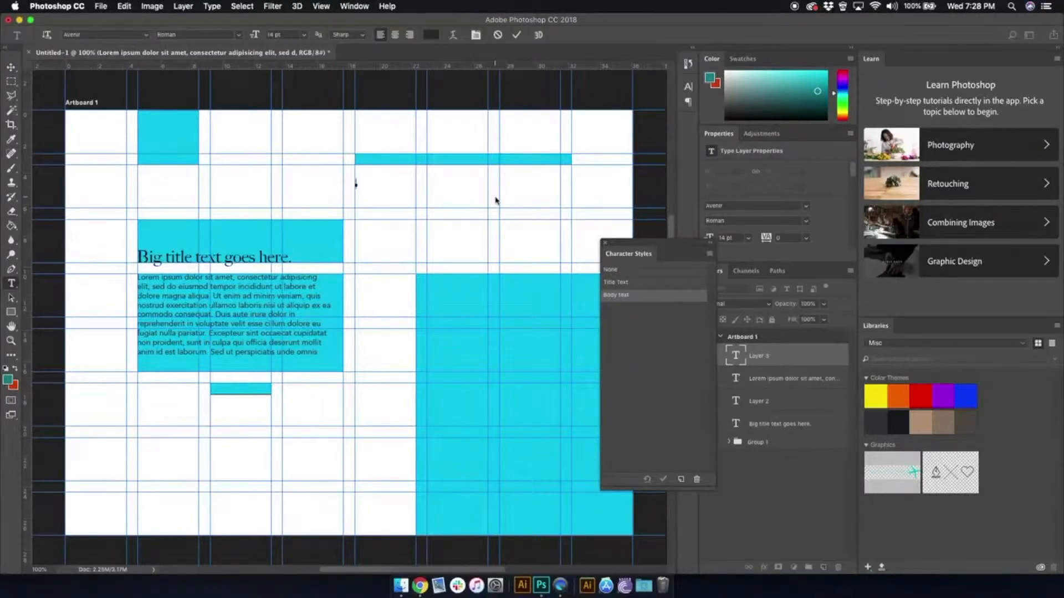
- Add the text "home" just below the left end of the thin navigation rectangle
text(bnmw)
key(BackSpace)
text(e)
- Create a new character style and name it Links
click(681, 479)
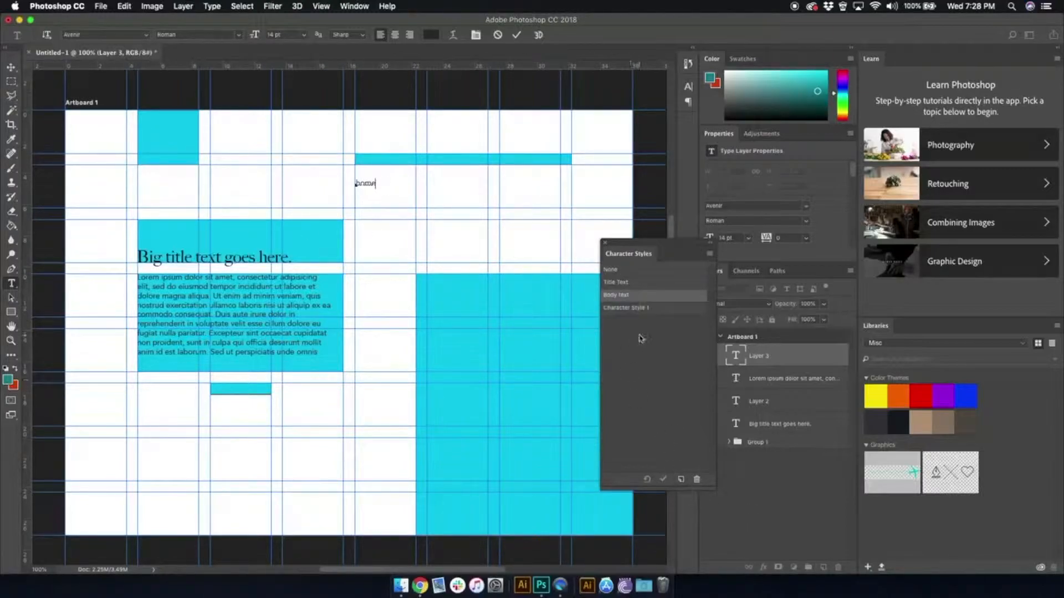
click(632, 308)
double_click(632, 308)
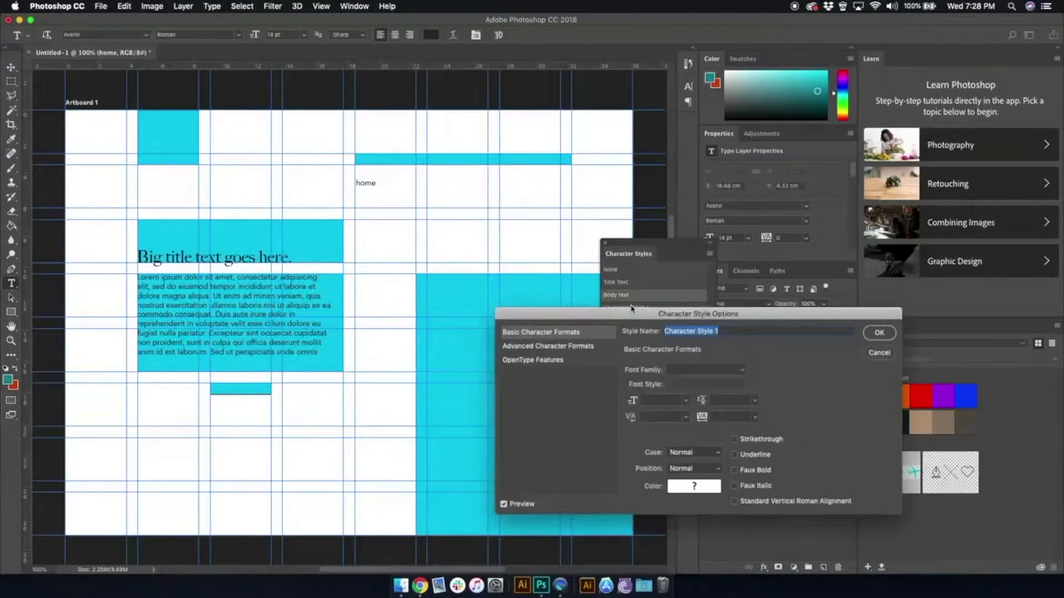
text(Links)
- Set the Links style to Avenir Roman, 10 pt, in black
click(740, 374)
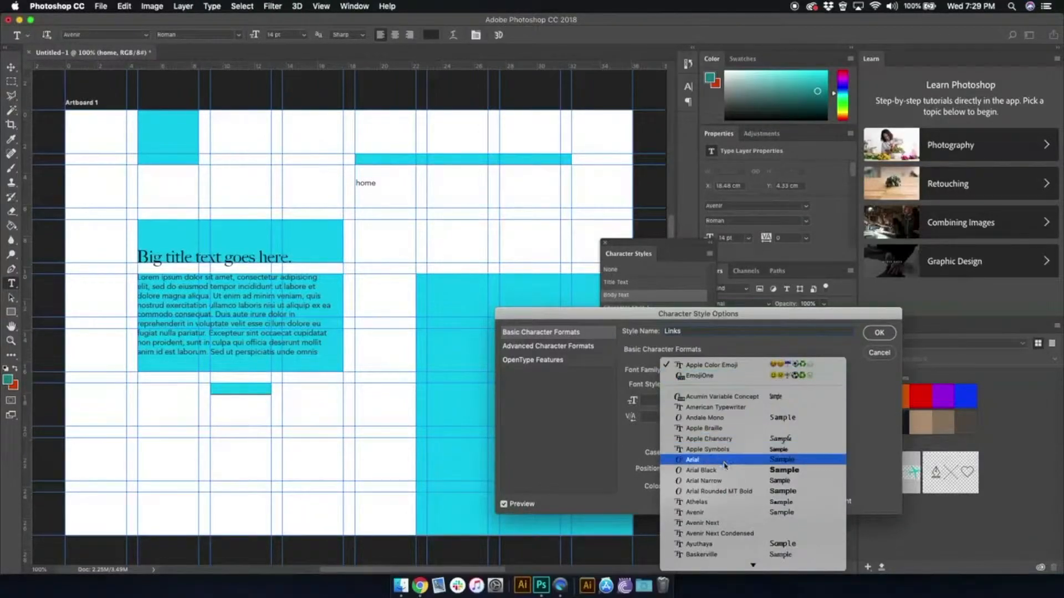
click(724, 513)
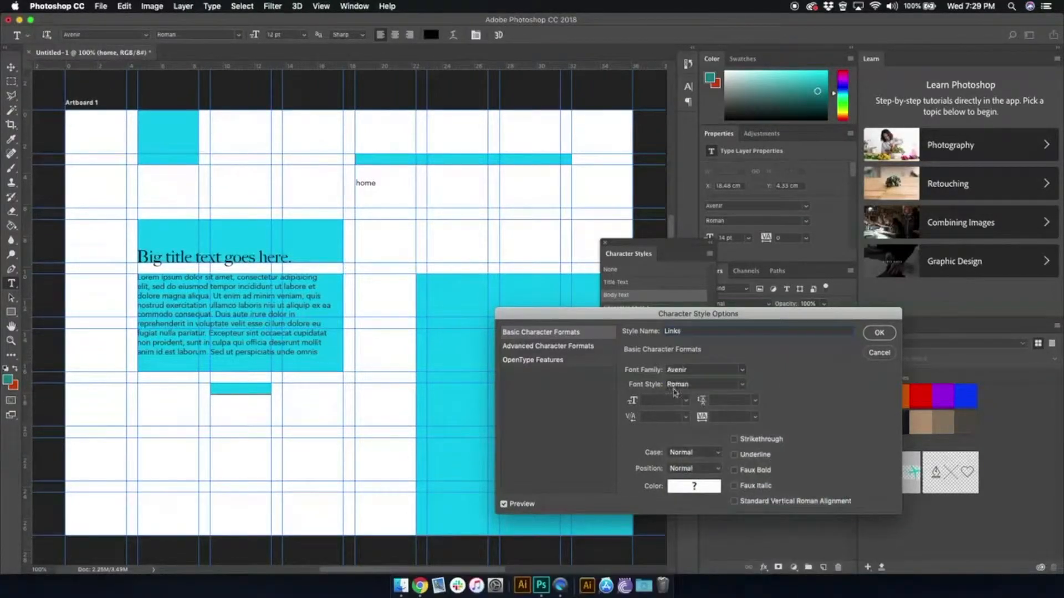
click(686, 400)
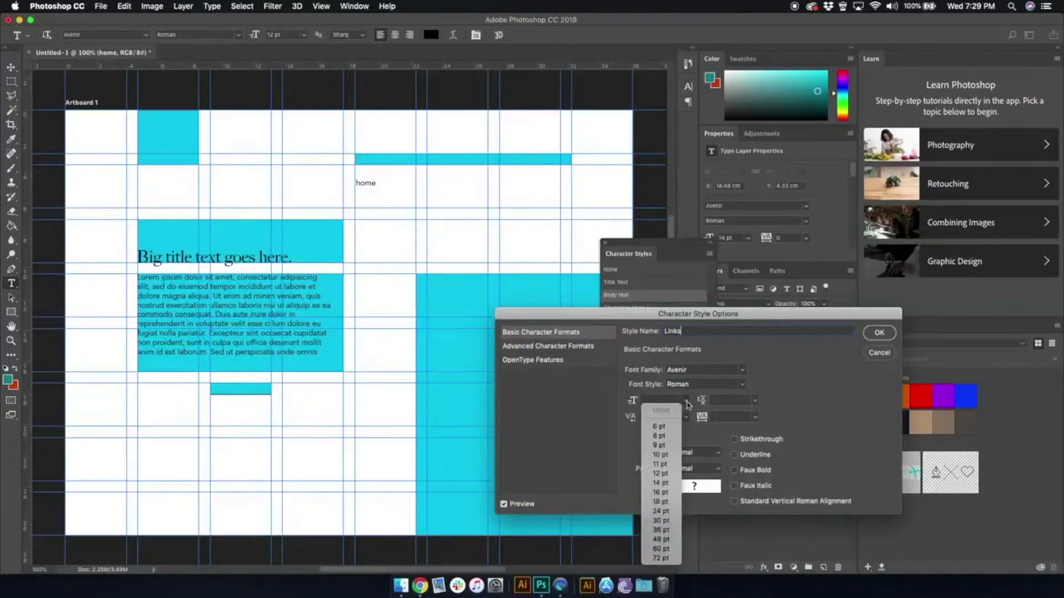
click(660, 454)
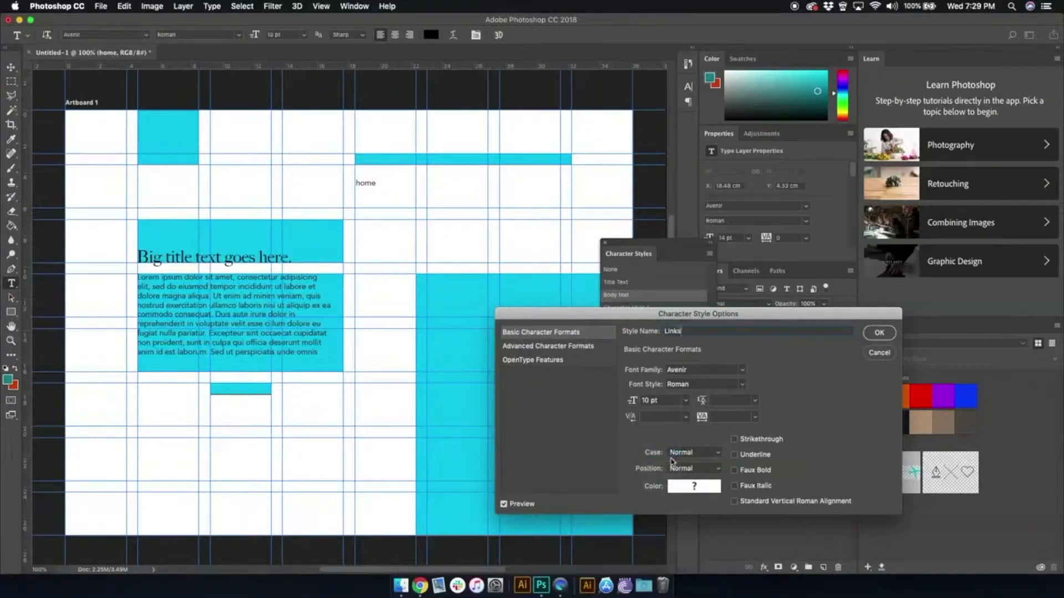
click(704, 484)
drag(621, 349, 480, 388)
click(833, 215)
click(888, 334)
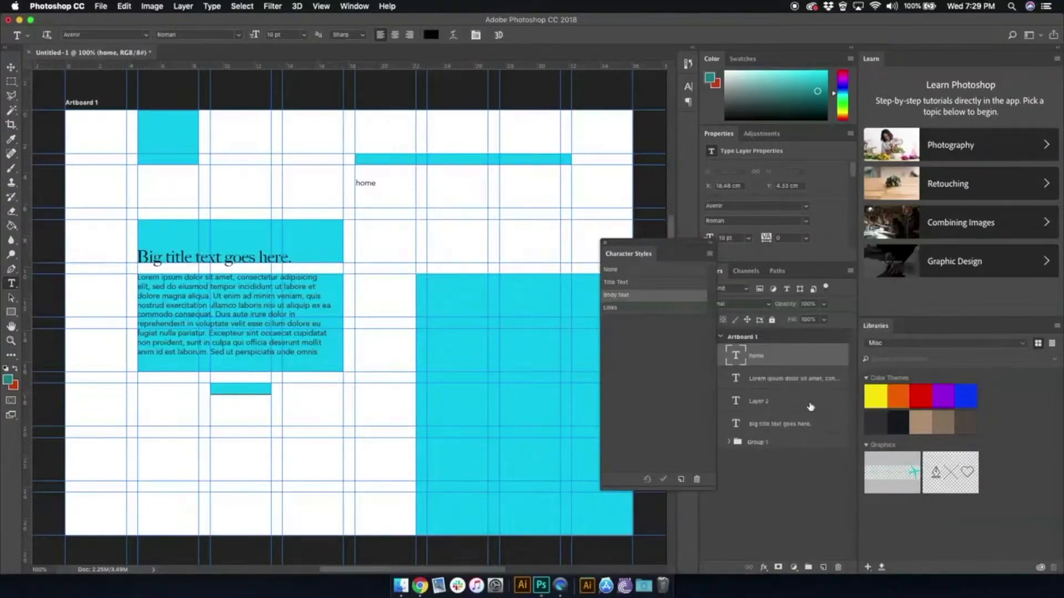
- Switch the "home" text to Title Text and on to Links, and move it into the left end of the thin navigation rectangle
click(616, 282)
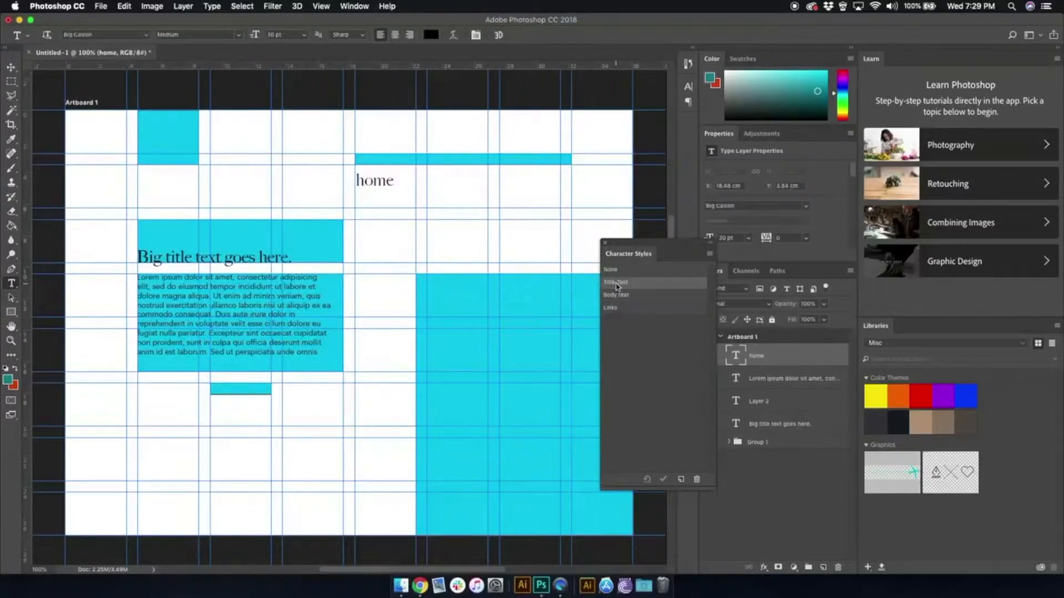
click(614, 309)
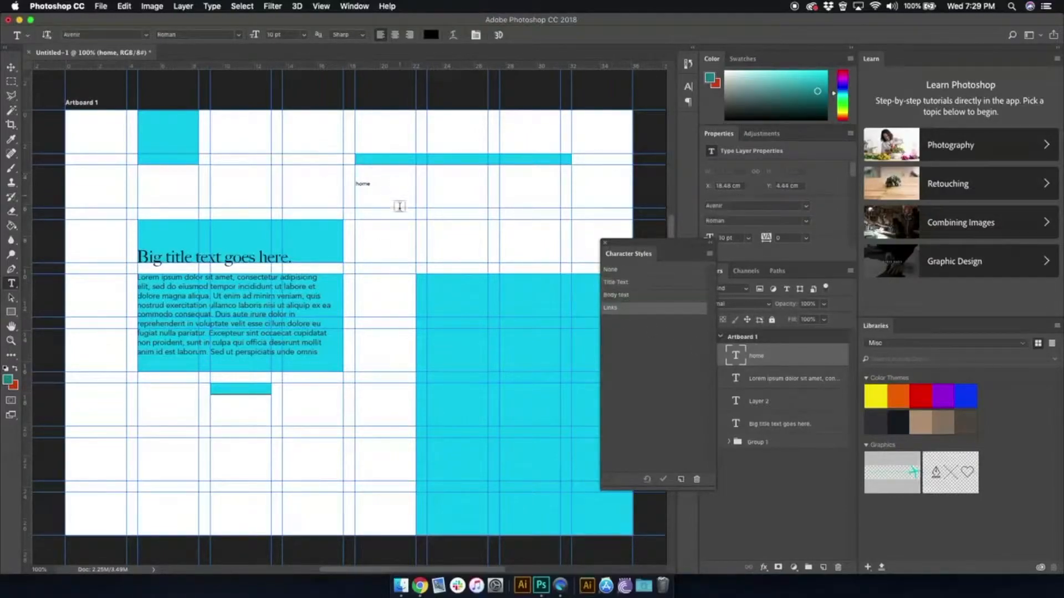
drag(362, 185, 364, 165)
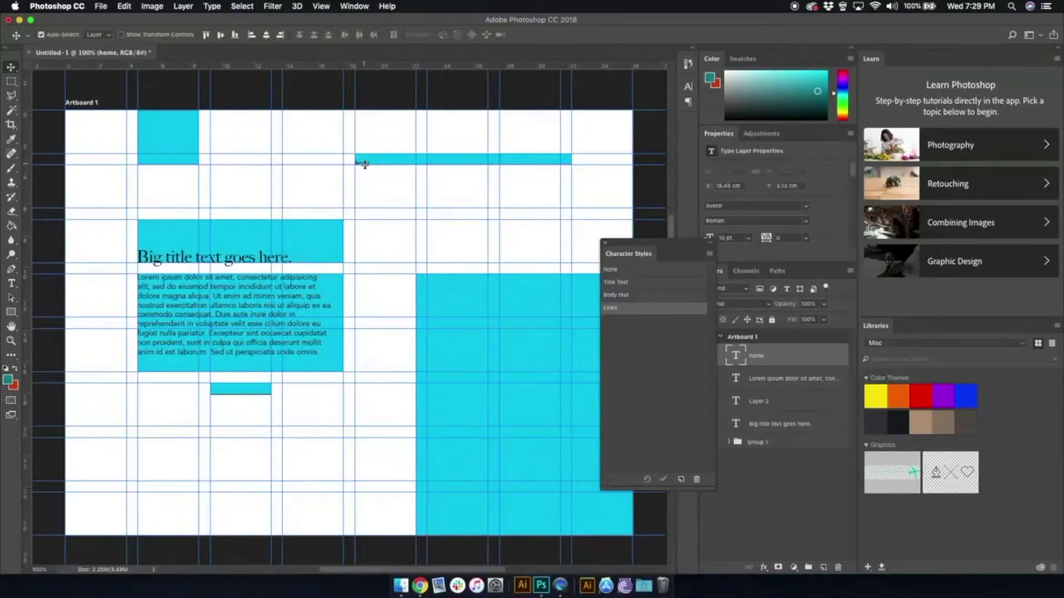
- Set the Links style's font size to 12 pt, and switch "home" to Body text and back to Links
double_click(617, 314)
click(687, 401)
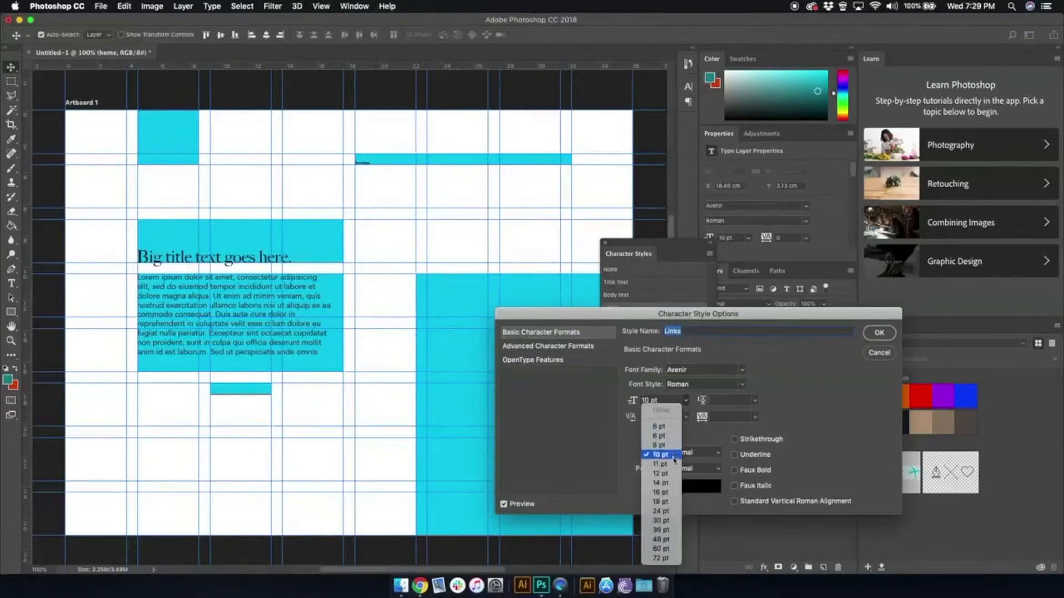
click(667, 469)
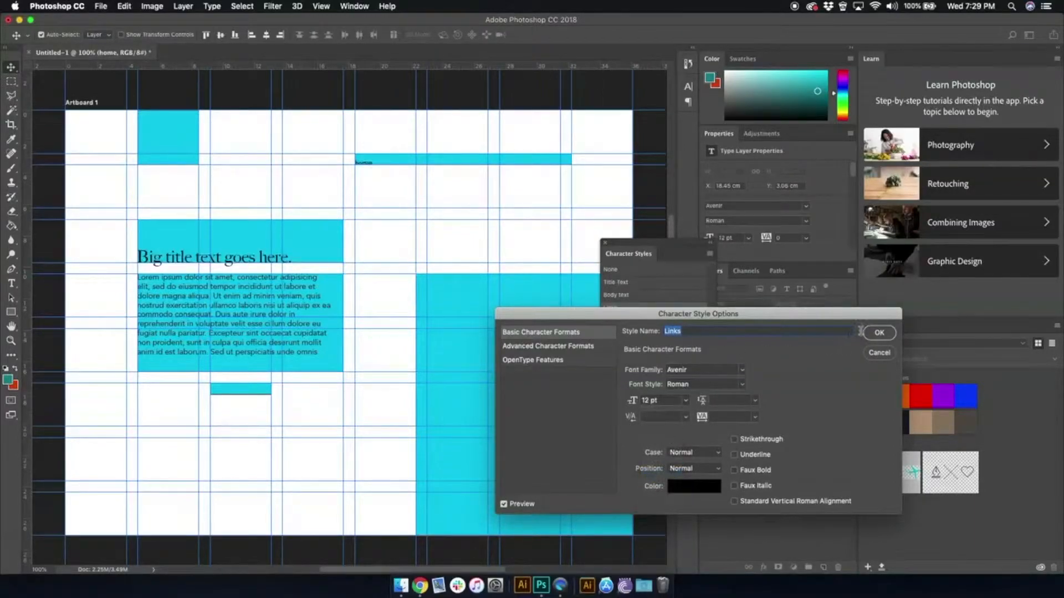
click(879, 333)
click(617, 295)
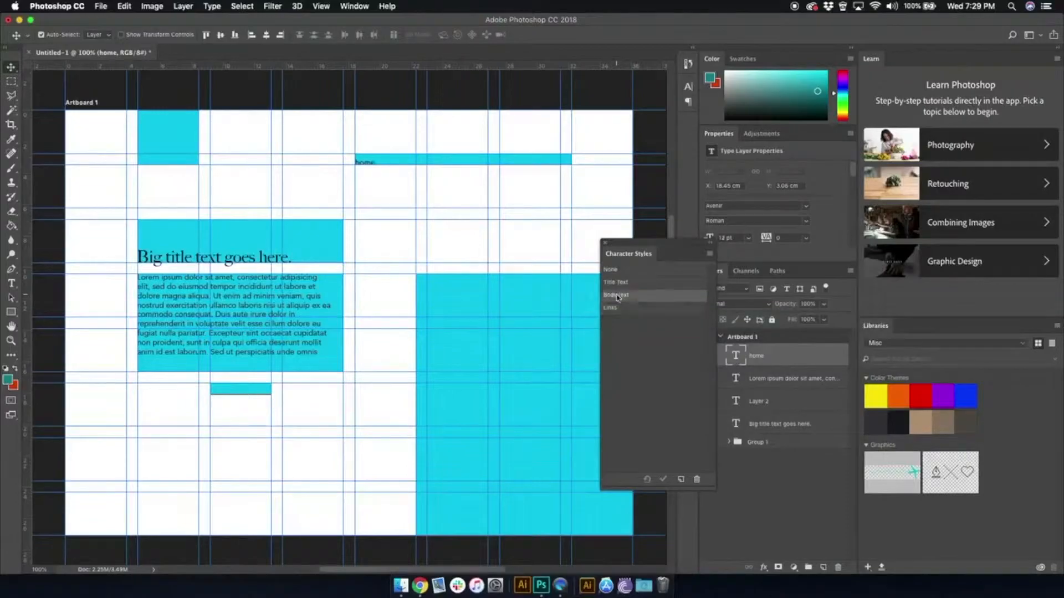
click(615, 309)
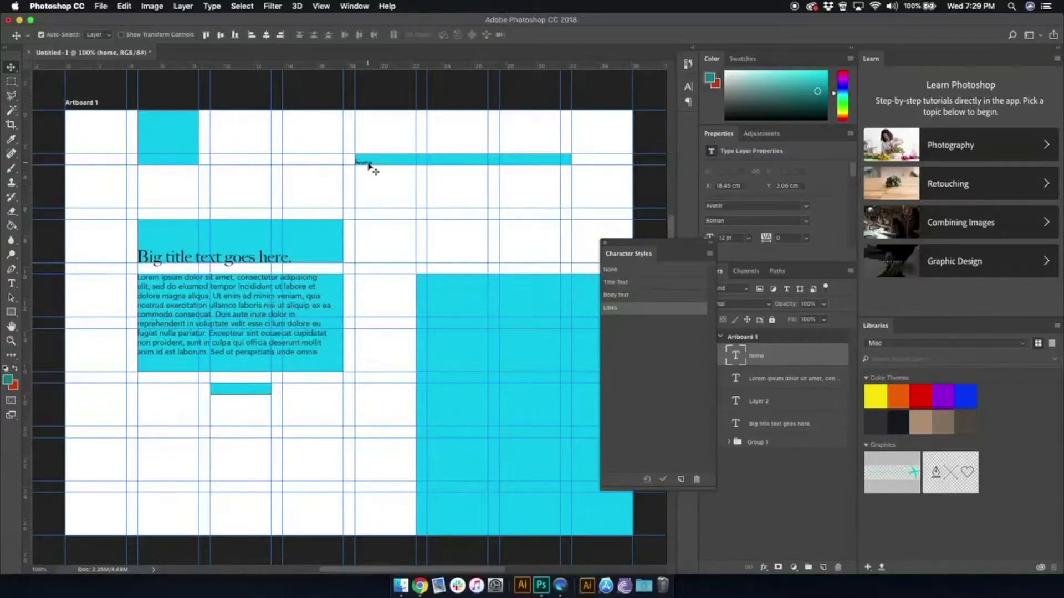
- Add the link text "about us" to the right of "home", starting at the next column guide in the navigation rectangle
drag(367, 165, 572, 164)
click(521, 189)
click(11, 341)
double_click(431, 155)
click(11, 283)
double_click(422, 177)
text(bOabout us)
click(11, 67)
click(233, 183)
- Add the link texts "help" and "login/signup" at the following column guides along the navigation rectangle
click(11, 326)
drag(444, 264, 163, 307)
click(11, 283)
double_click(341, 221)
text(help)
double_click(562, 221)
text(login/signup)
key(super+Return)
key(v)
- Add the text "Start Shopping" in the small cyan rectangle below the paragraph, using the Links style
key(super+1)
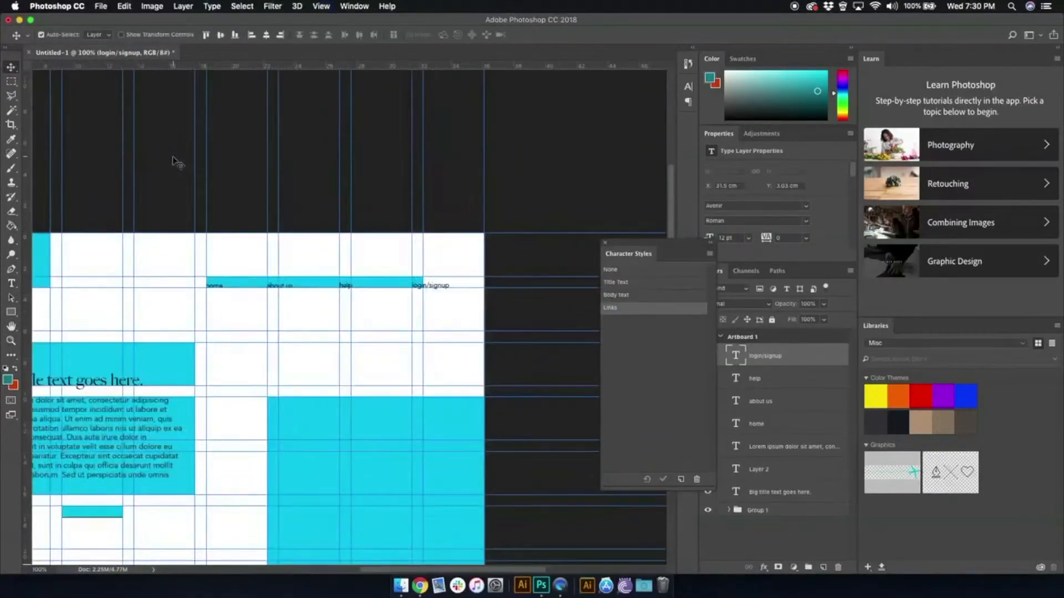
key(space)
drag(172, 156, 316, 75)
click(11, 283)
click(212, 433)
text(Start Sh)
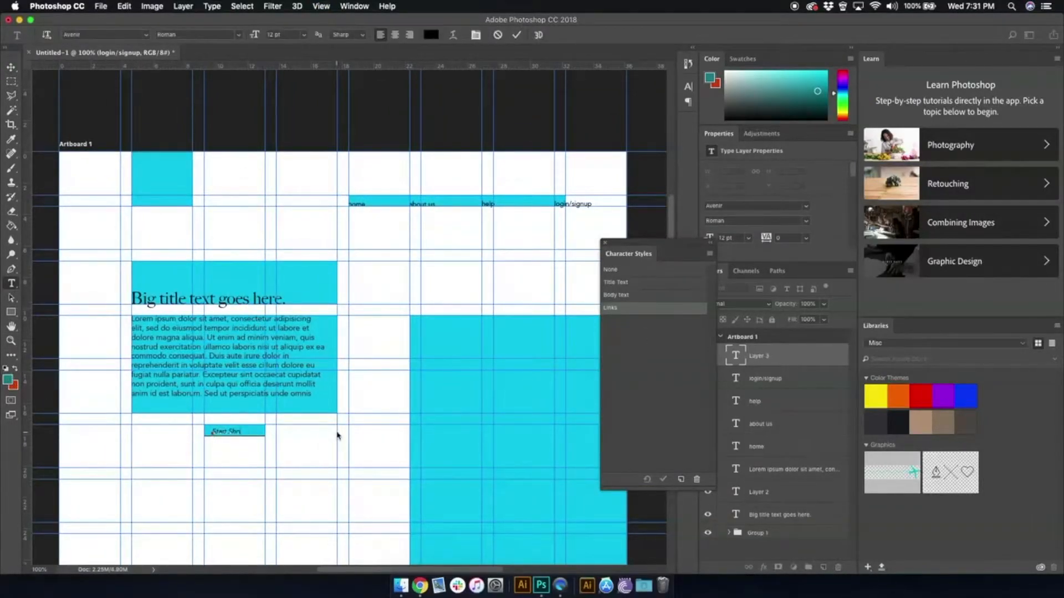
text(opping)
key(super+Return)
key(v)
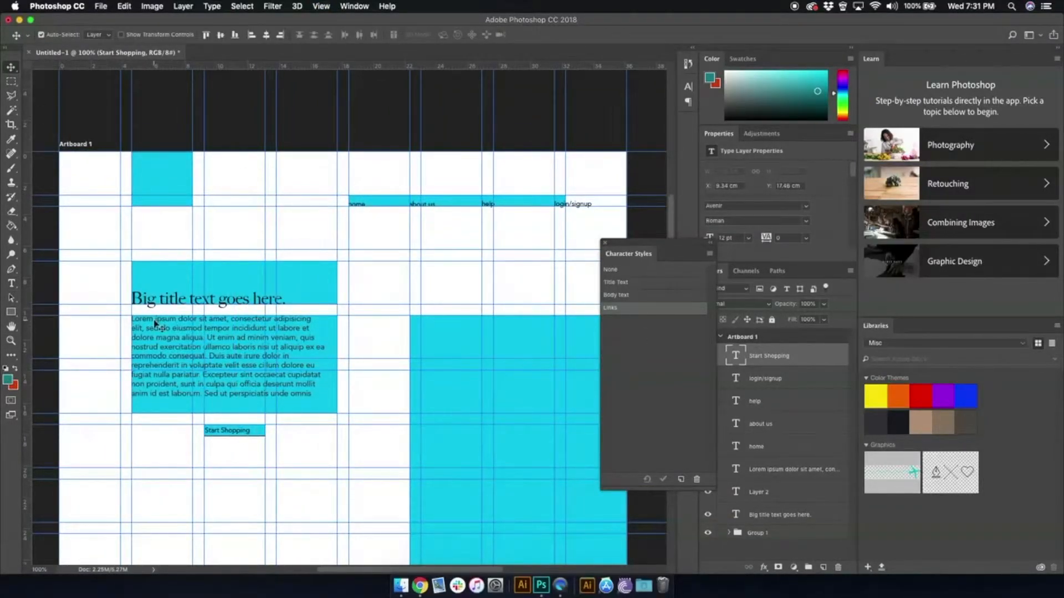
- Load the complete set of custom shapes for the Custom Shape tool
click(11, 312)
click(52, 370)
click(431, 35)
click(485, 54)
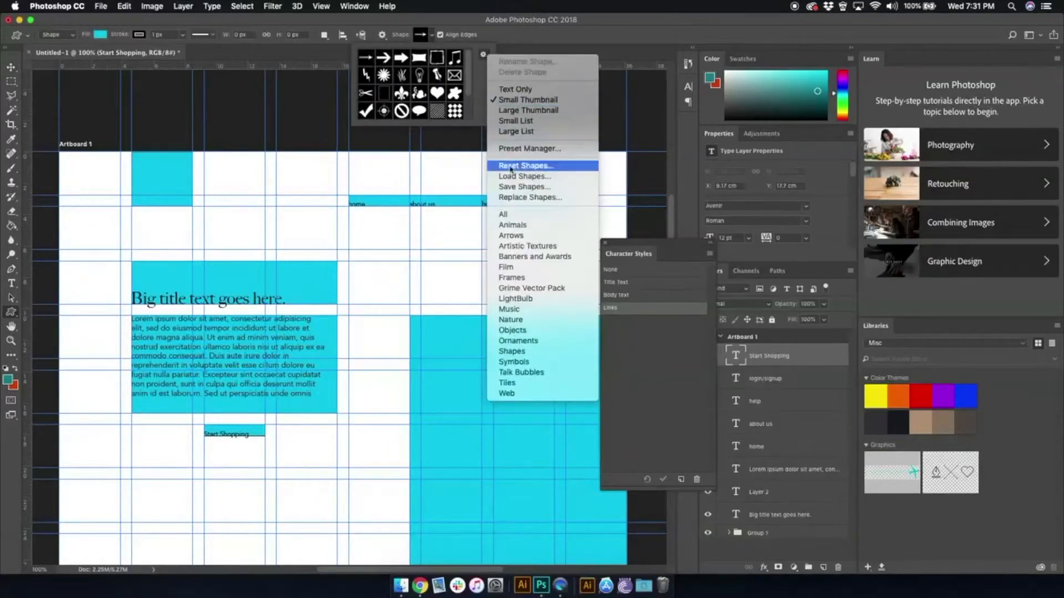
click(510, 213)
click(624, 195)
- Draw a small shopping cart shape and place it just right of the "Start Shopping" text
drag(494, 128, 667, 496)
double_click(383, 447)
drag(256, 430, 310, 458)
click(10, 68)
key(super+space)
drag(408, 452, 375, 441)
click(447, 429)
- Switch to Chrome, search for "mobile phone images", and bring a photo of a red glass jar into the layout
key(super+minus)
key(super+minus)
key(super+minus)
key(super+minus)
click(11, 327)
drag(443, 310, 325, 358)
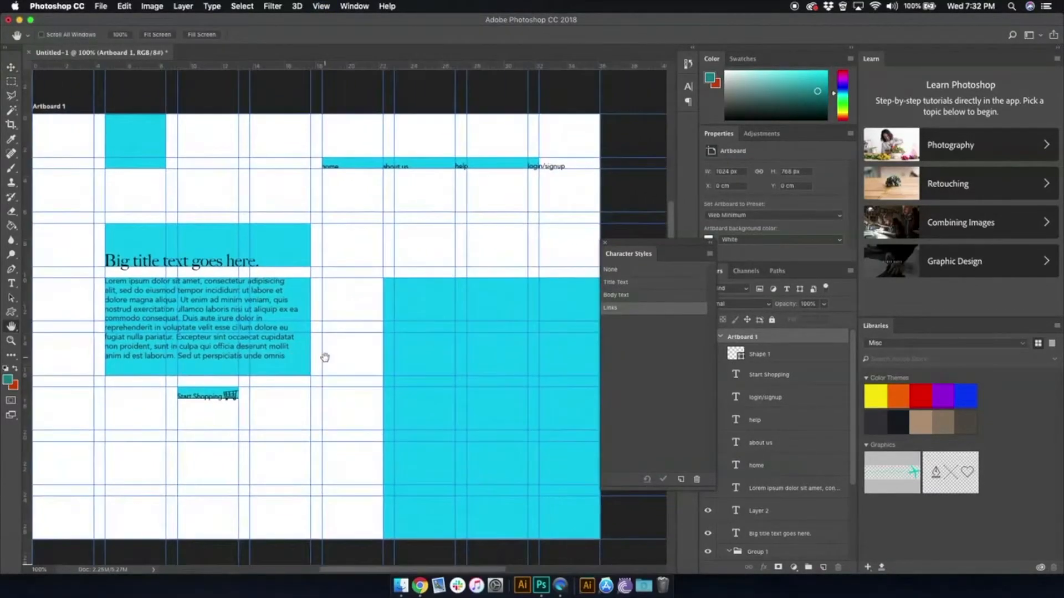
key(super+minus)
click(419, 585)
text(mobile phone images)
key(Return)
click(360, 180)
click(294, 115)
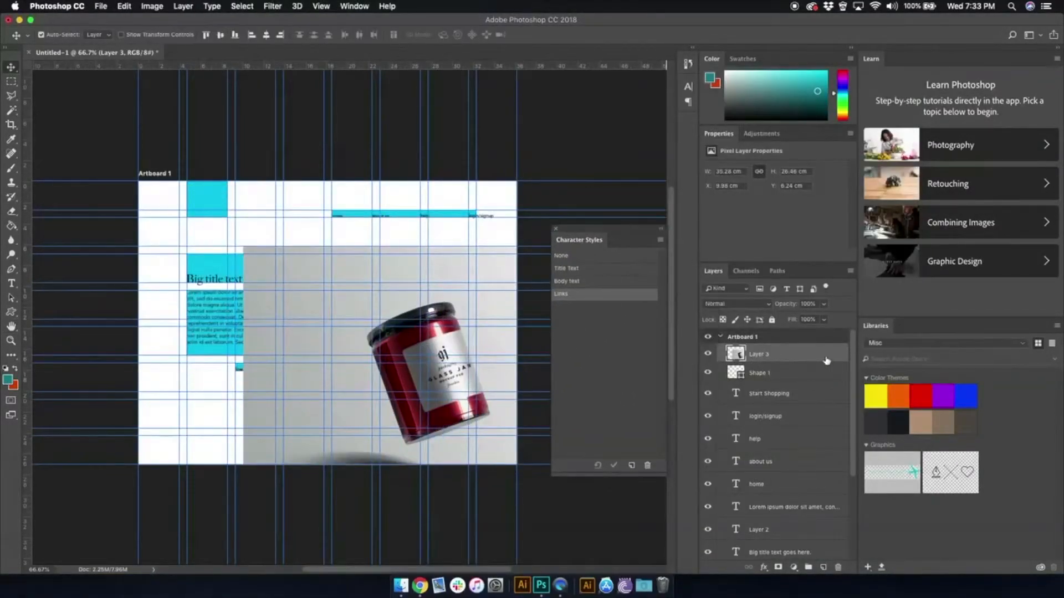
- Move the jar photo's layer beneath the text layers, just above Group 1, and position the jar in the page's lower right
drag(826, 360, 781, 435)
mouse_move(445, 359)
mouse_down()
mouse_move(452, 367)
mouse_move(444, 332)
mouse_up()
click(729, 442)
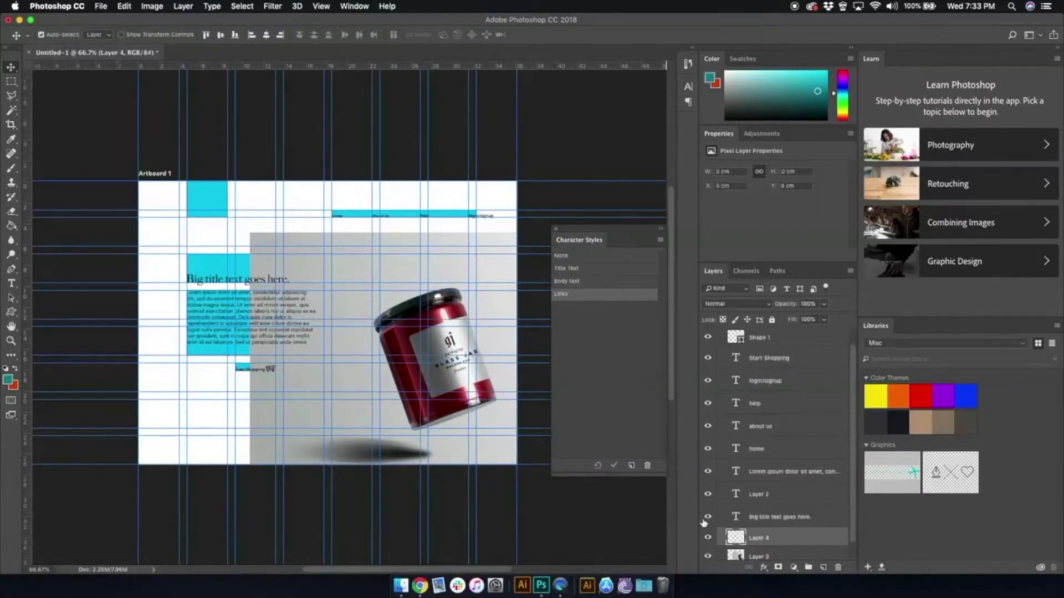
drag(759, 556, 759, 529)
click(397, 286)
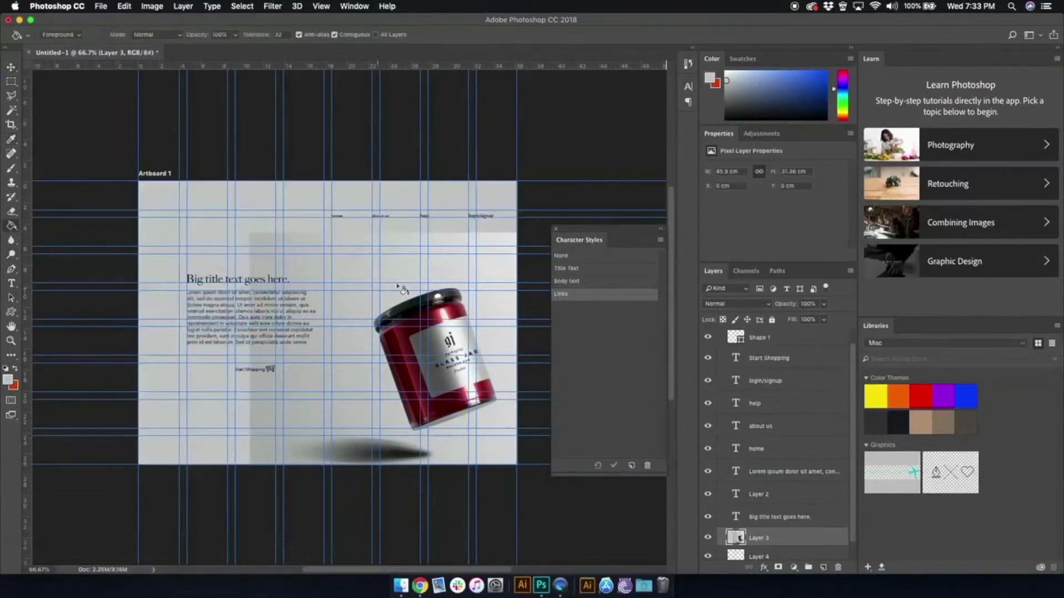
- Blend the jar photo's background into the page with the Eraser tool
click(11, 213)
mouse_move(242, 428)
mouse_down()
mouse_move(230, 283)
mouse_move(405, 162)
mouse_move(484, 172)
mouse_up()
click(759, 556)
key(v)
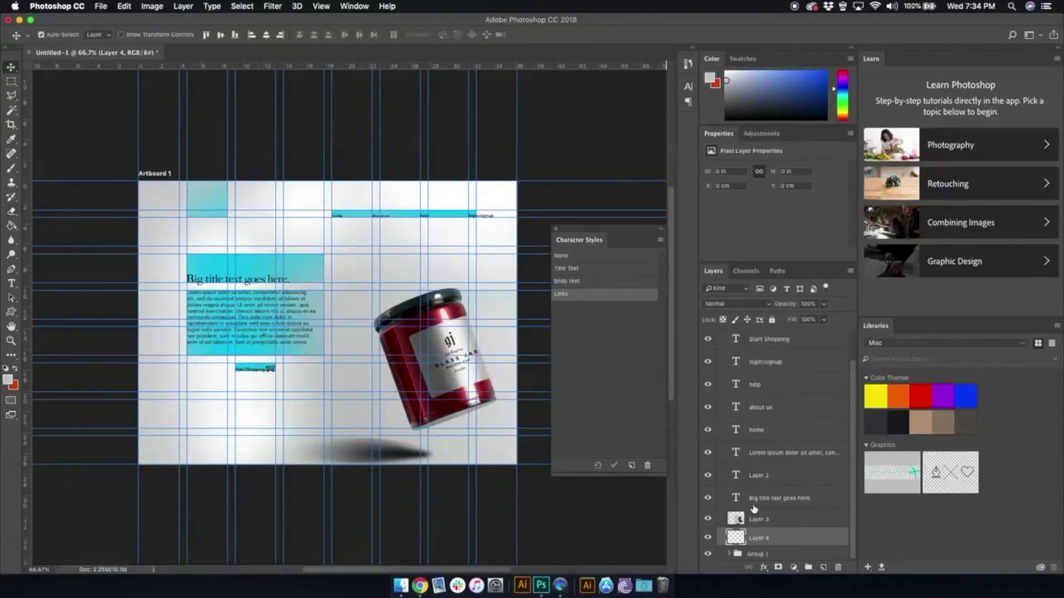
- Switch to Chrome, search for "logo" images, and pick a multicoloured logo for the page
key(super+Tab)
click(470, 97)
text(logo)
key(Return)
click(362, 183)
scroll(512, 368, down, 5)
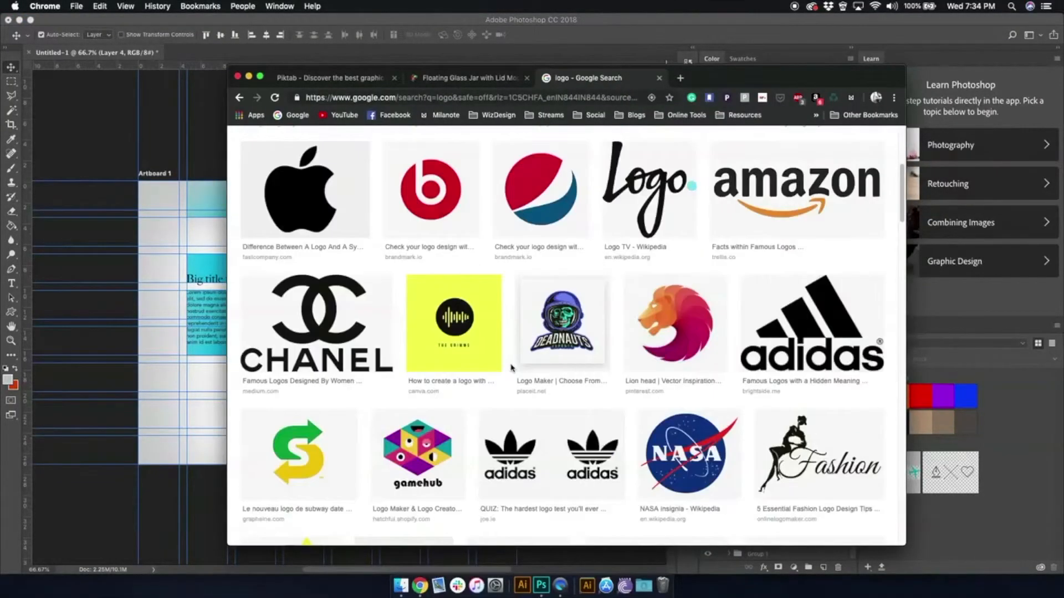
scroll(511, 368, down, 5)
click(546, 499)
- Scale the multicoloured logo down and fit it in the cyan square at the page's upper left
drag(363, 351, 188, 250)
drag(127, 184, 192, 254)
drag(220, 277, 215, 202)
drag(243, 240, 222, 218)
key(Return)
- Hide Group 1's cyan rectangles and the guides, and close the Character Styles panel to view the page at 100%
scroll(744, 440, down, 3)
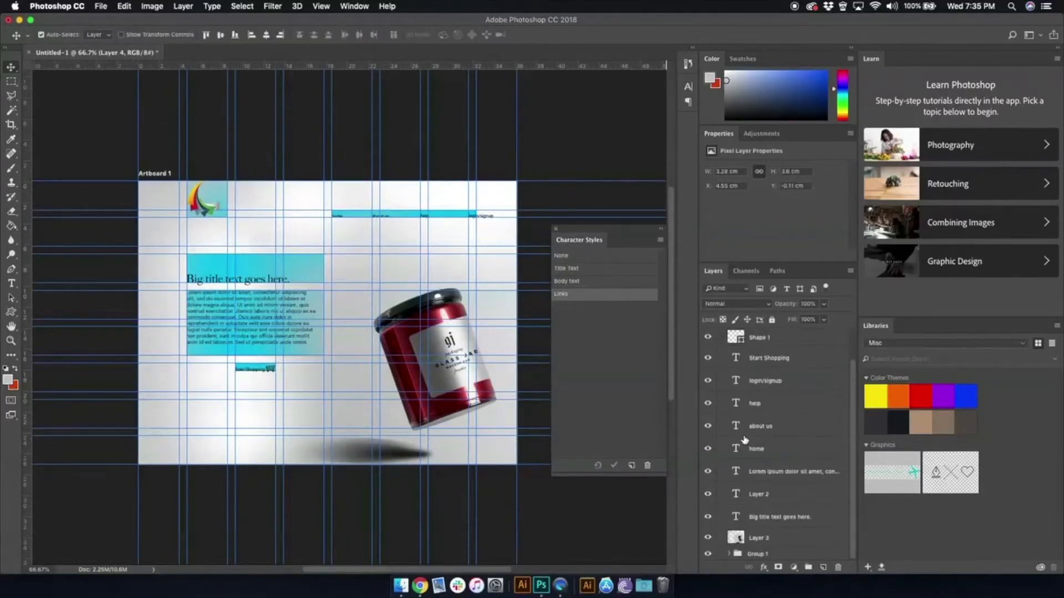
click(708, 554)
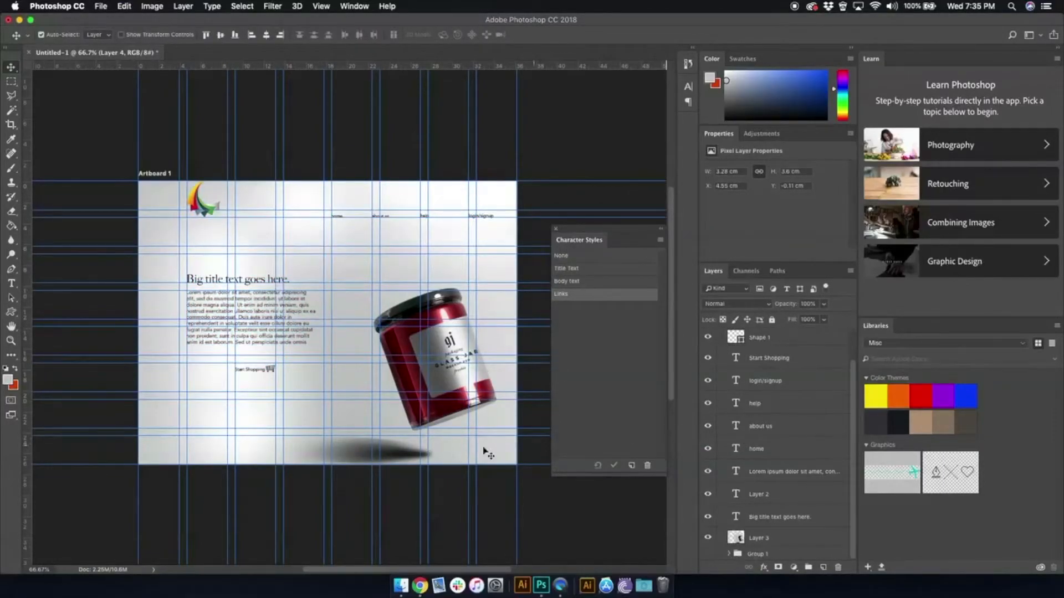
click(320, 6)
mouse_move(366, 199)
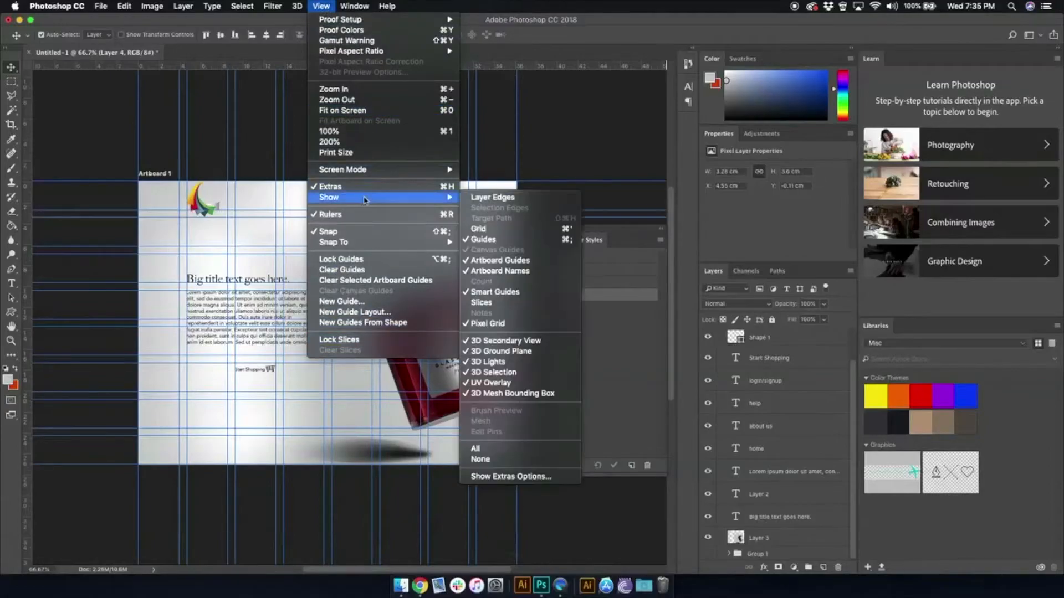
click(493, 239)
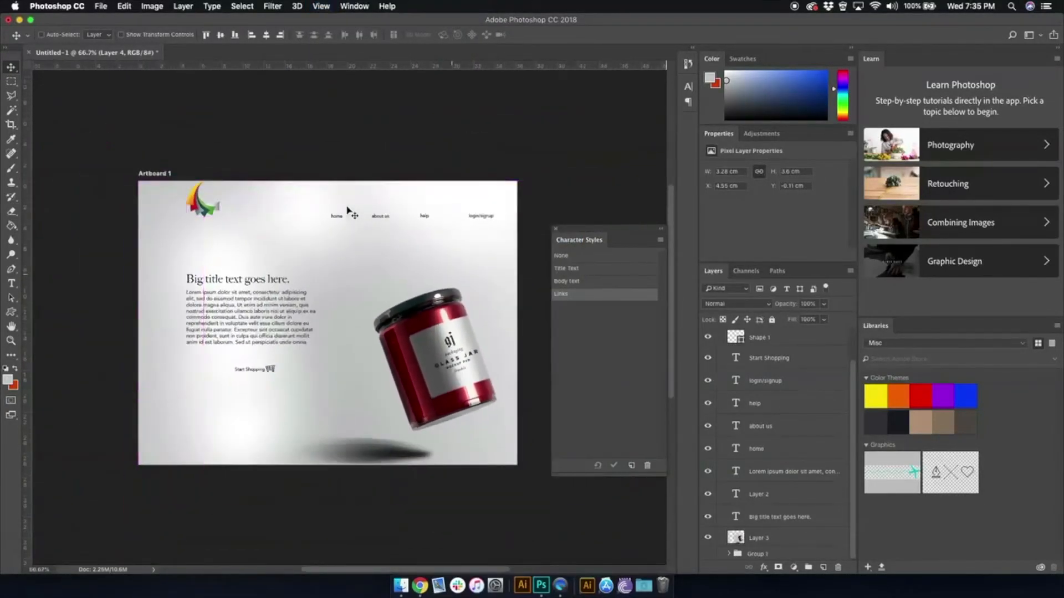
key(super+1)
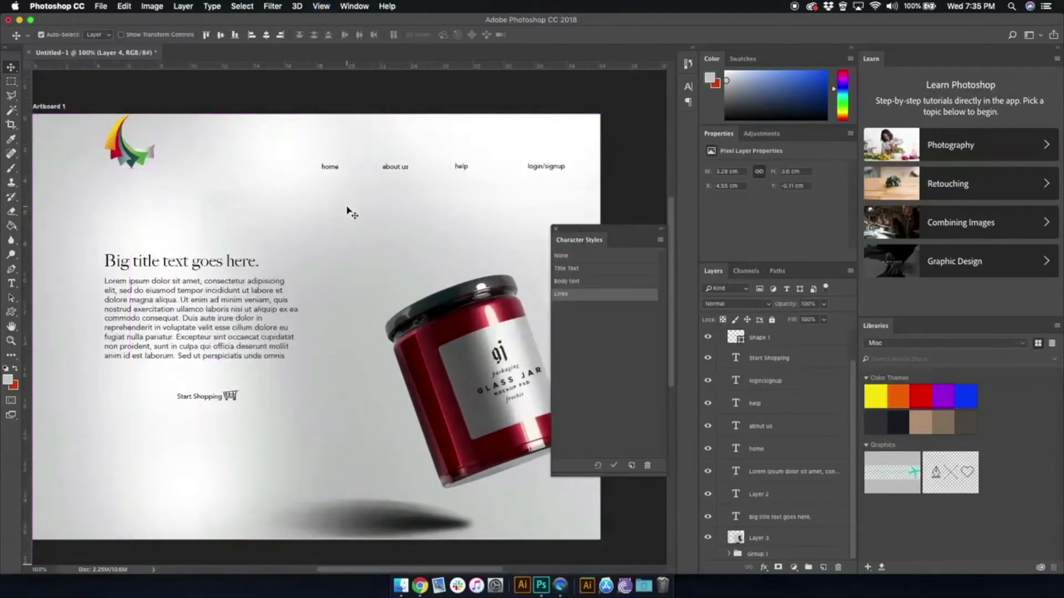
click(555, 229)
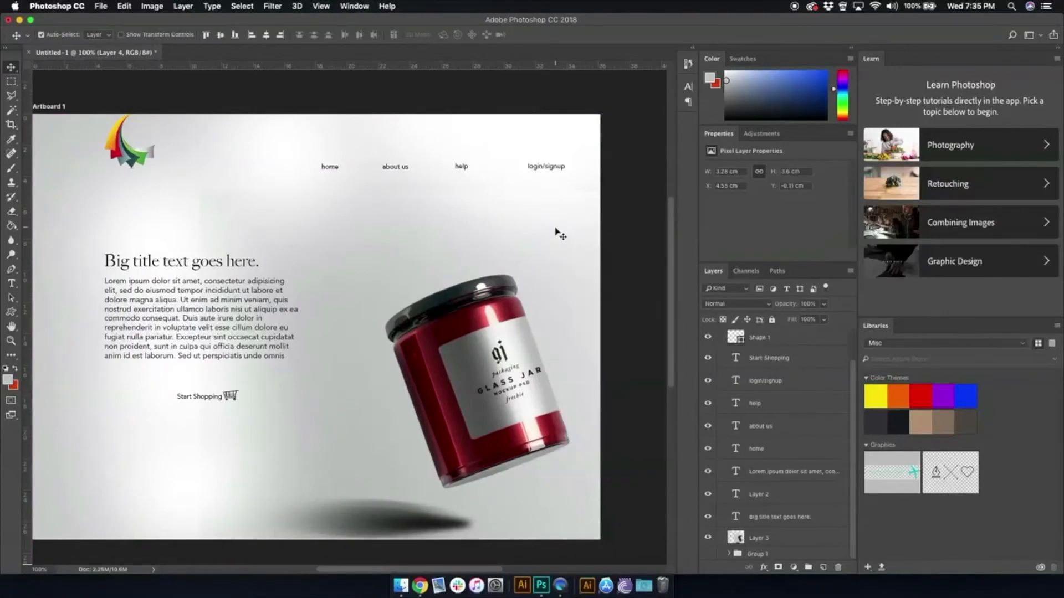